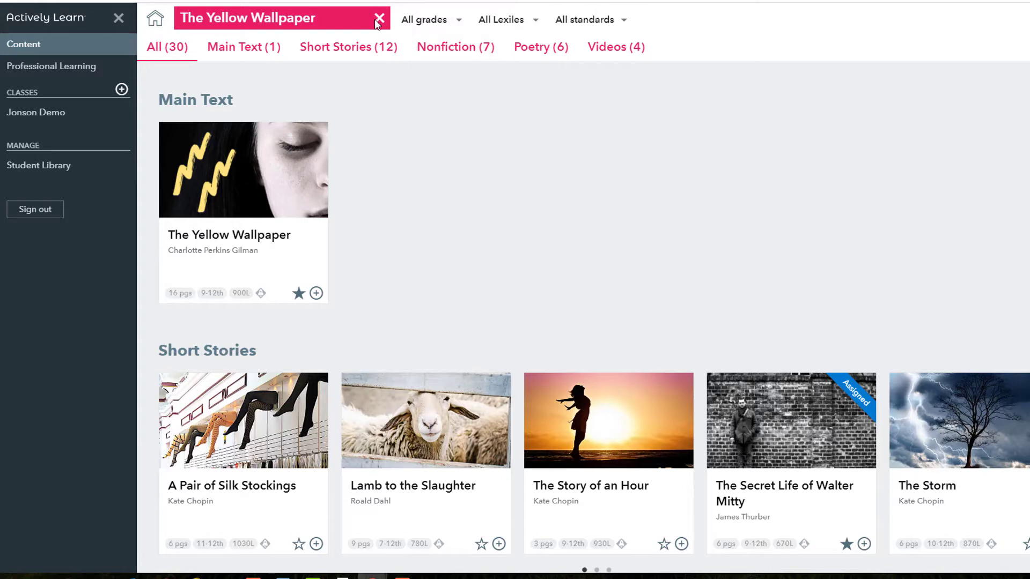
Upload the PDF "2001 AP English Literature Tom Jones" from the local drive to My Imports.
{"action": "left_click", "coordinate": [379, 20]}
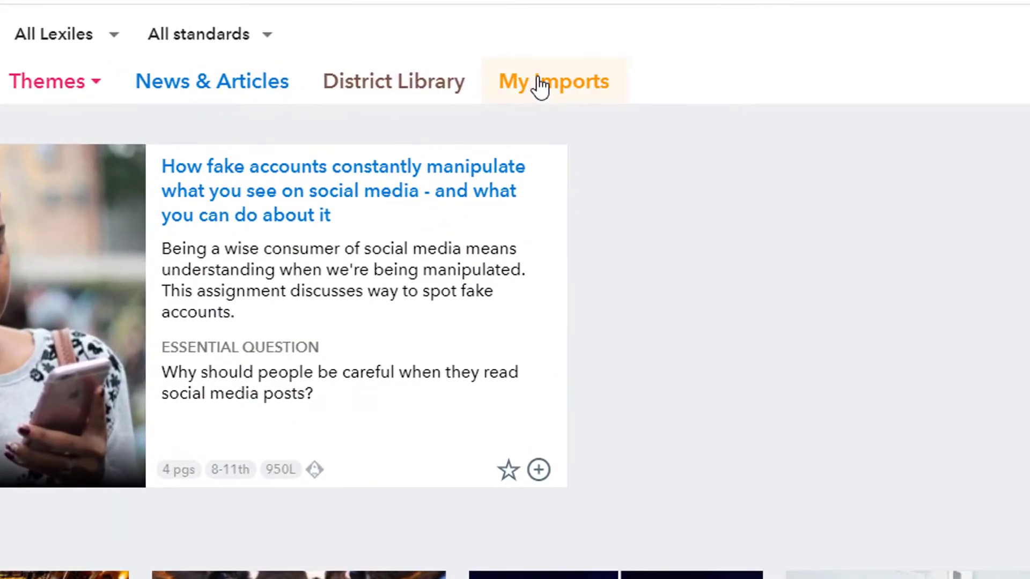
{"action": "left_click", "coordinate": [746, 47]}
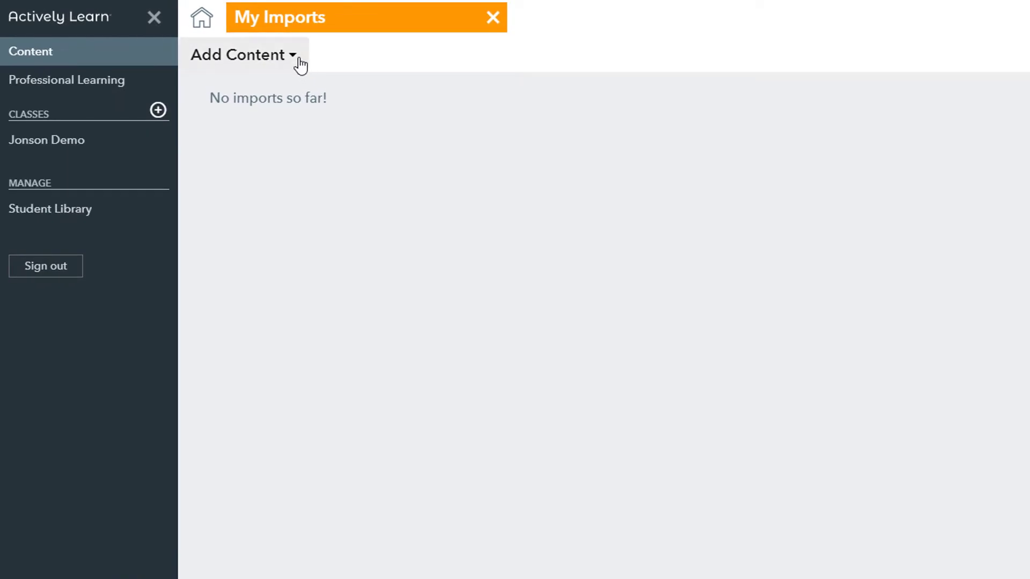
{"action": "left_click", "coordinate": [299, 64]}
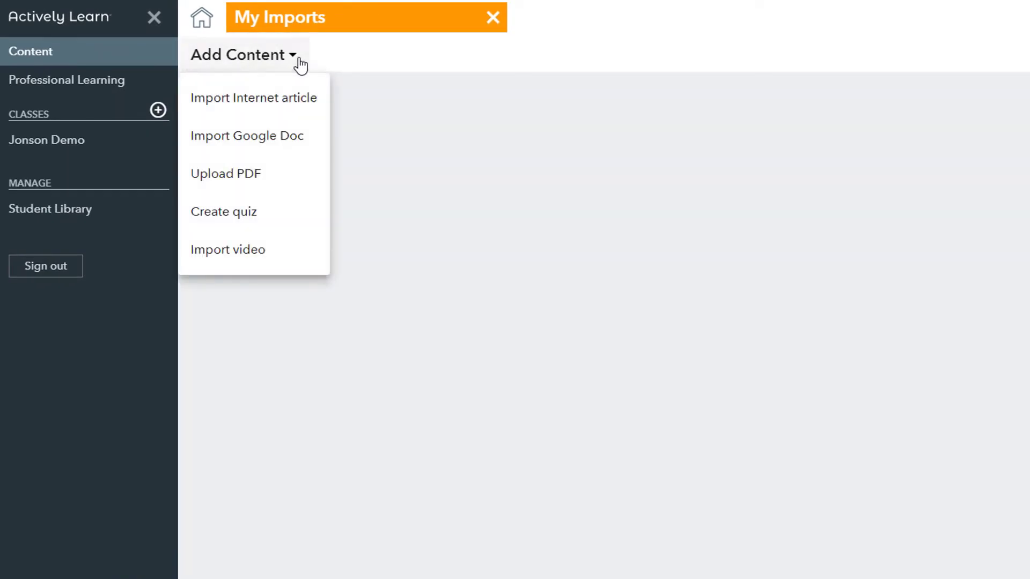
{"action": "left_click", "coordinate": [269, 179]}
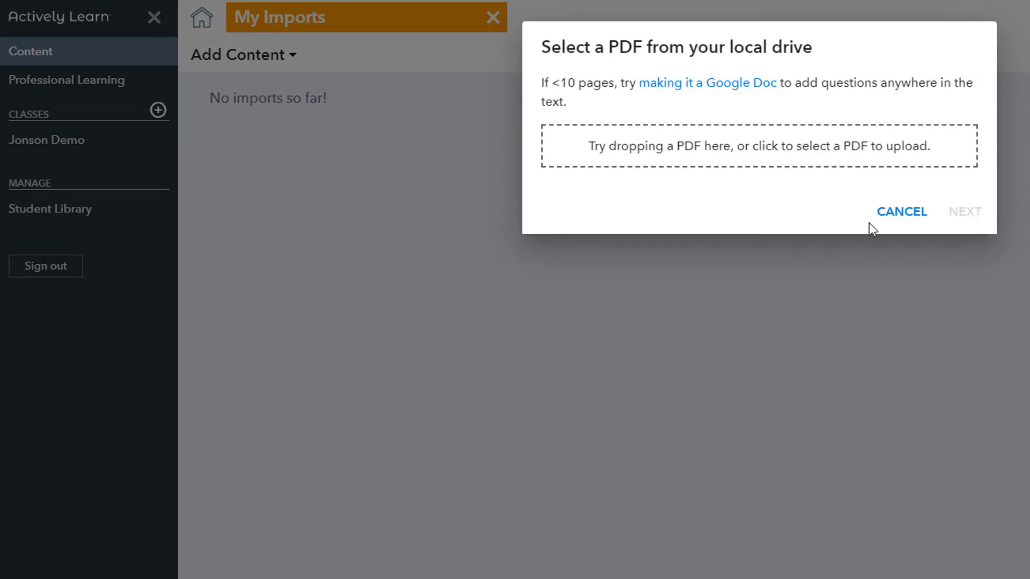
{"action": "left_click", "coordinate": [846, 156]}
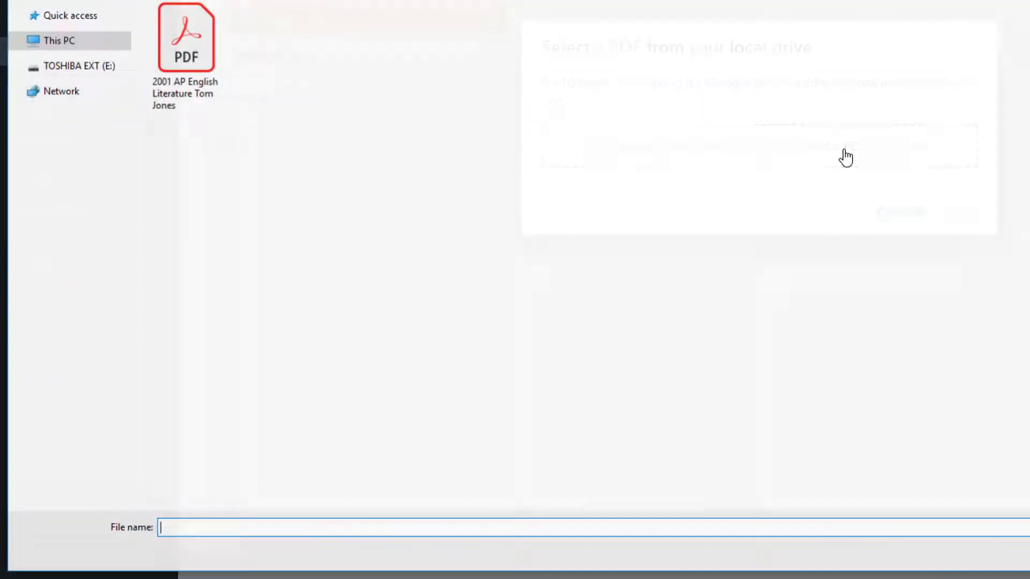
{"action": "double_click", "coordinate": [196, 64]}
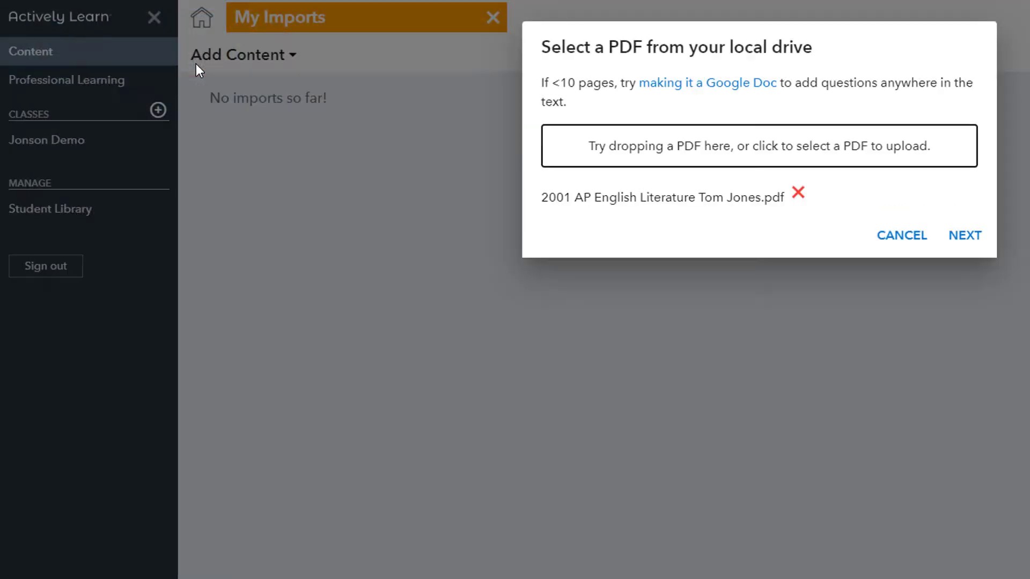
{"action": "left_click", "coordinate": [965, 236]}
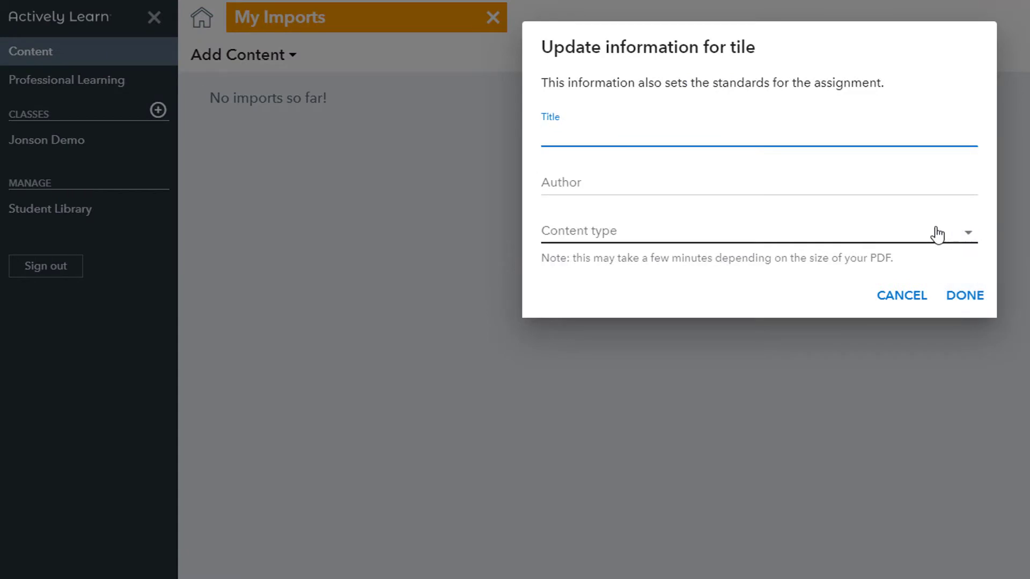
Give the PDF tile the title "Tom Jones", author "AP Excerpt" and content type Informational, and save it.
{"action": "type", "text": "Tom Jones"}
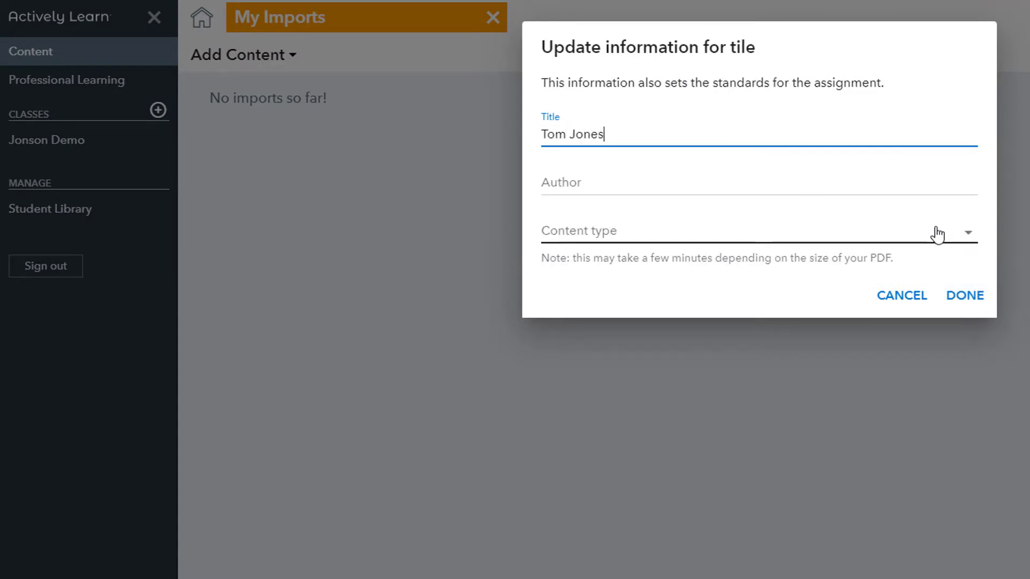
{"action": "key", "text": "Tab"}
{"action": "type", "text": "AP Exce"}
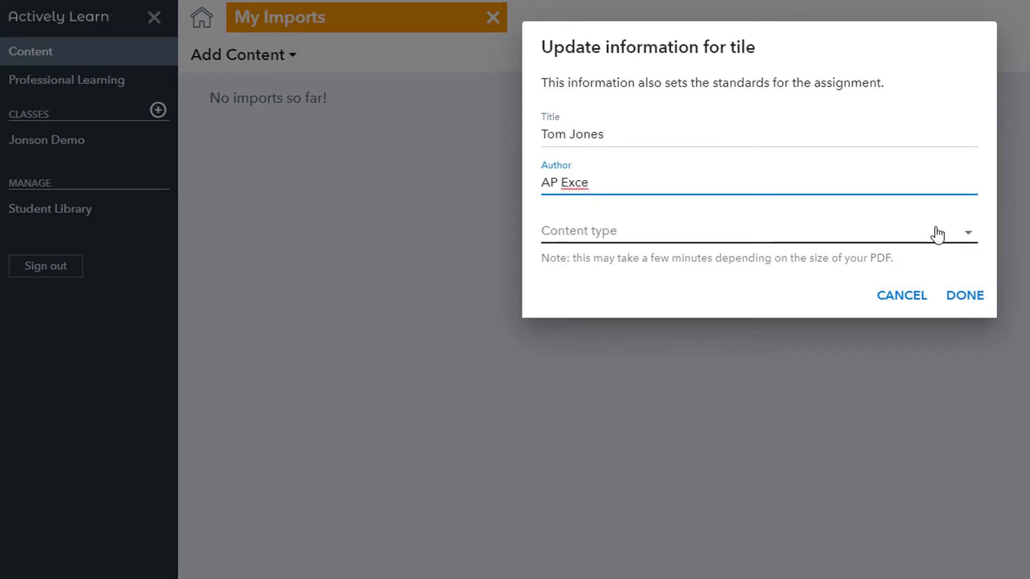
{"action": "type", "text": "rpt"}
{"action": "left_click", "coordinate": [940, 236]}
{"action": "left_click", "coordinate": [624, 269]}
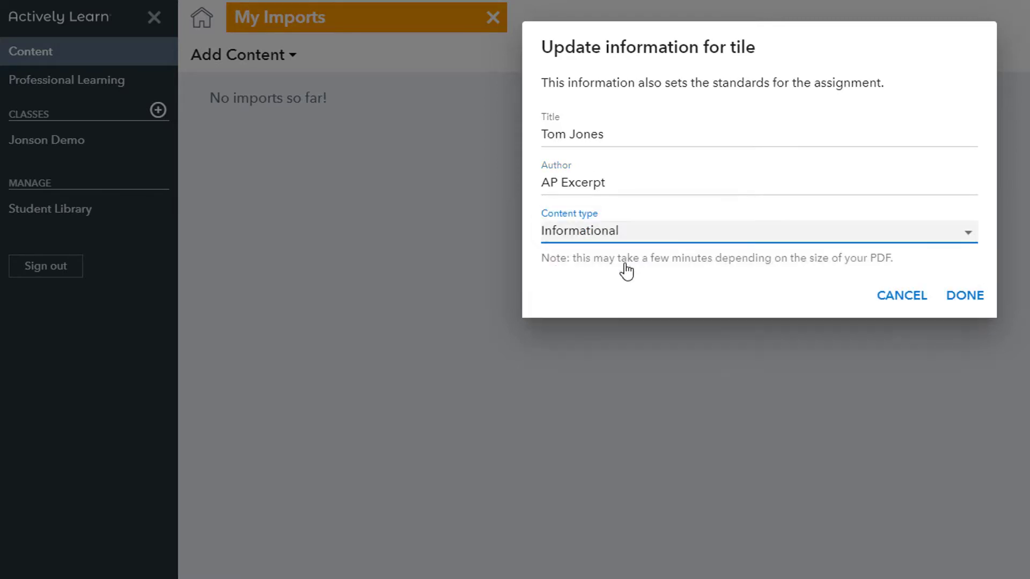
{"action": "left_click", "coordinate": [968, 295]}
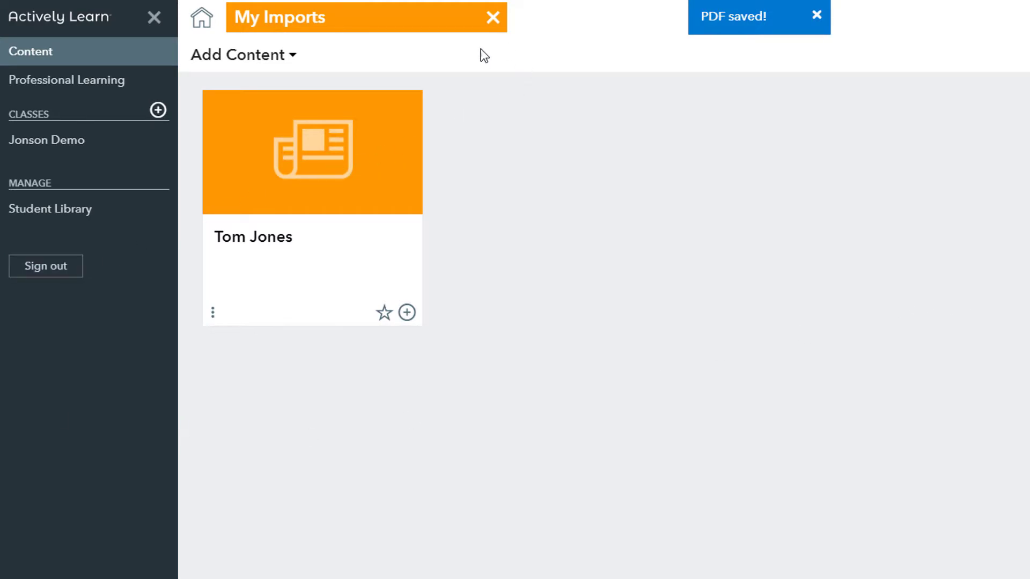
Search Google Docs for "scientists taught" and choose the document about scientists teaching a spider to jump for import.
{"action": "left_click", "coordinate": [289, 61]}
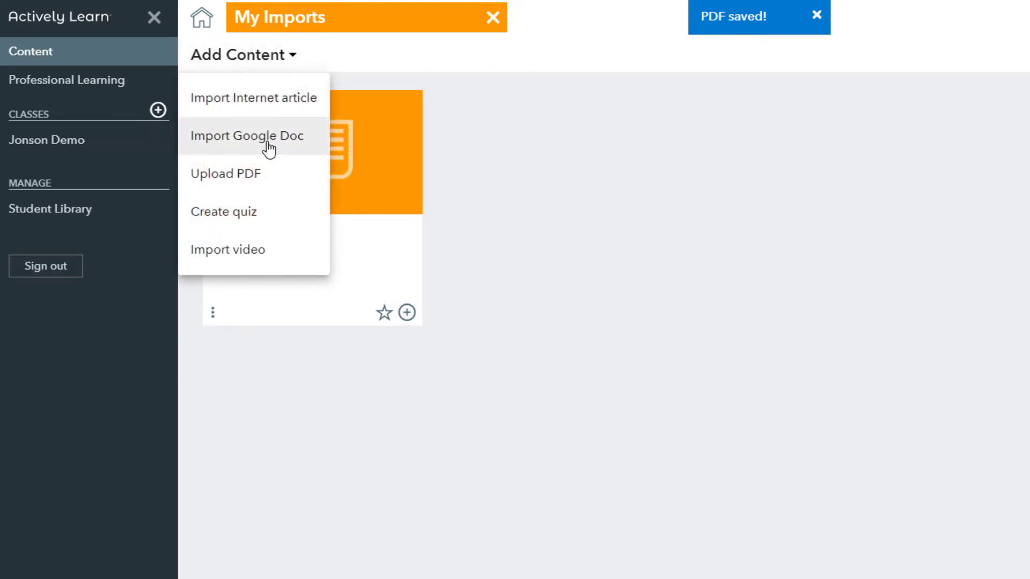
{"action": "left_click", "coordinate": [268, 146]}
{"action": "type", "text": "scientists taught"}
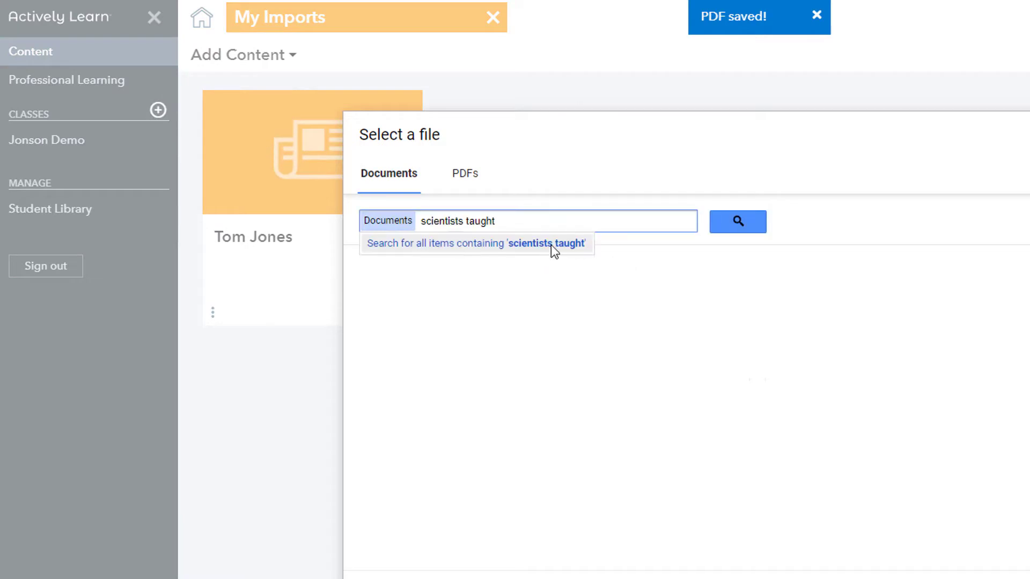
{"action": "left_click", "coordinate": [551, 248]}
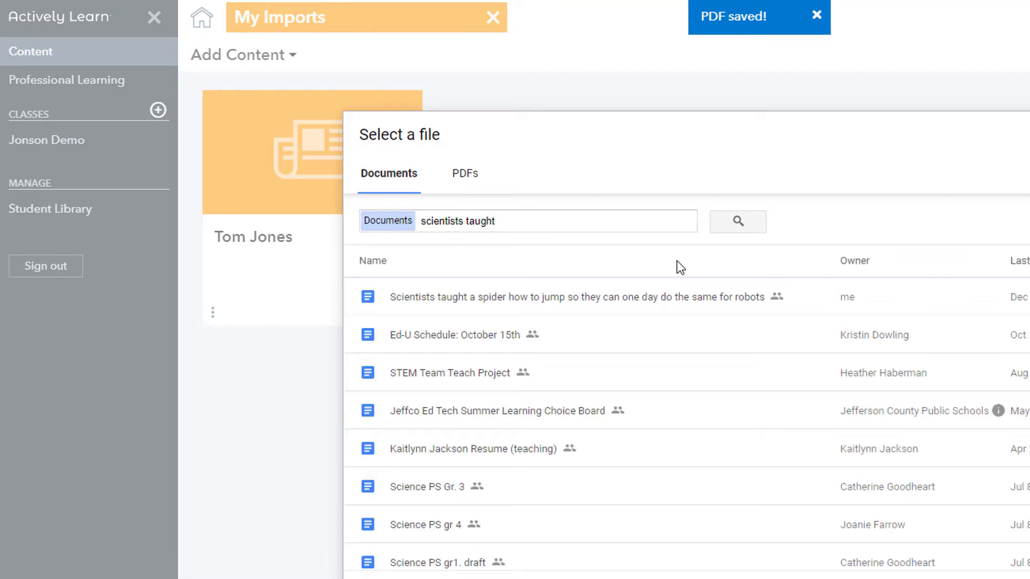
{"action": "left_click", "coordinate": [576, 300]}
Set the imported spider article's content type to Informational and add the text to the imports.
{"action": "left_click", "coordinate": [660, 193]}
{"action": "left_click", "coordinate": [644, 214]}
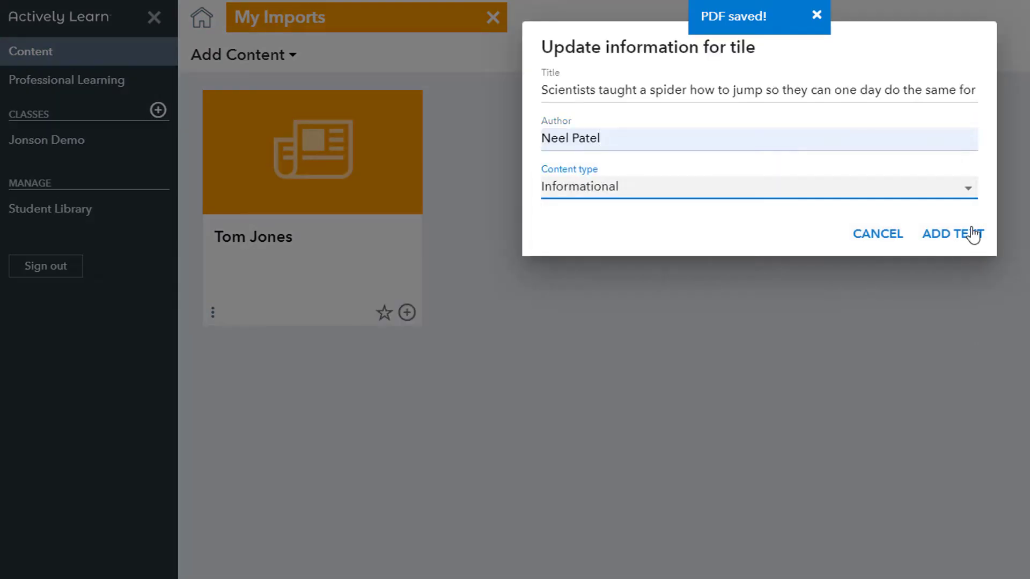
{"action": "left_click", "coordinate": [972, 232]}
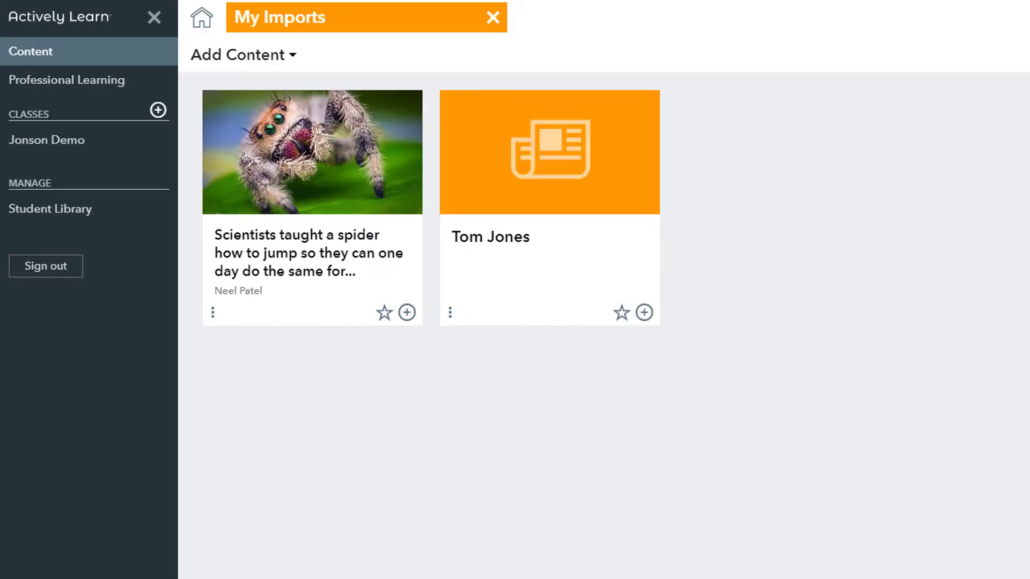
Open the Tom Jones PDF and save the student directions "Read and annotate this article.".
{"action": "left_click", "coordinate": [534, 168]}
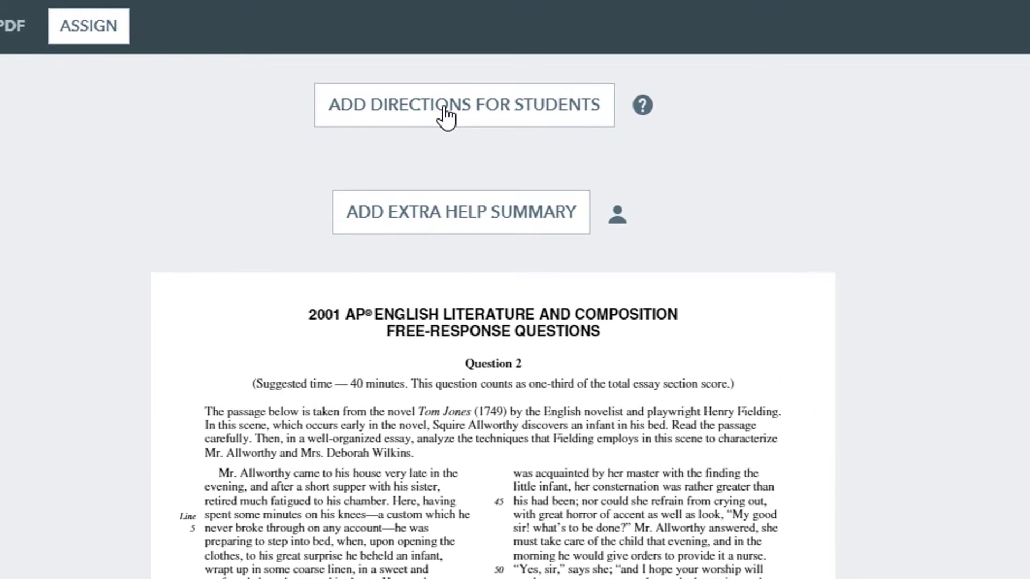
{"action": "left_click", "coordinate": [445, 115]}
{"action": "left_click", "coordinate": [387, 154]}
{"action": "type", "text": "Read and annotate this article."}
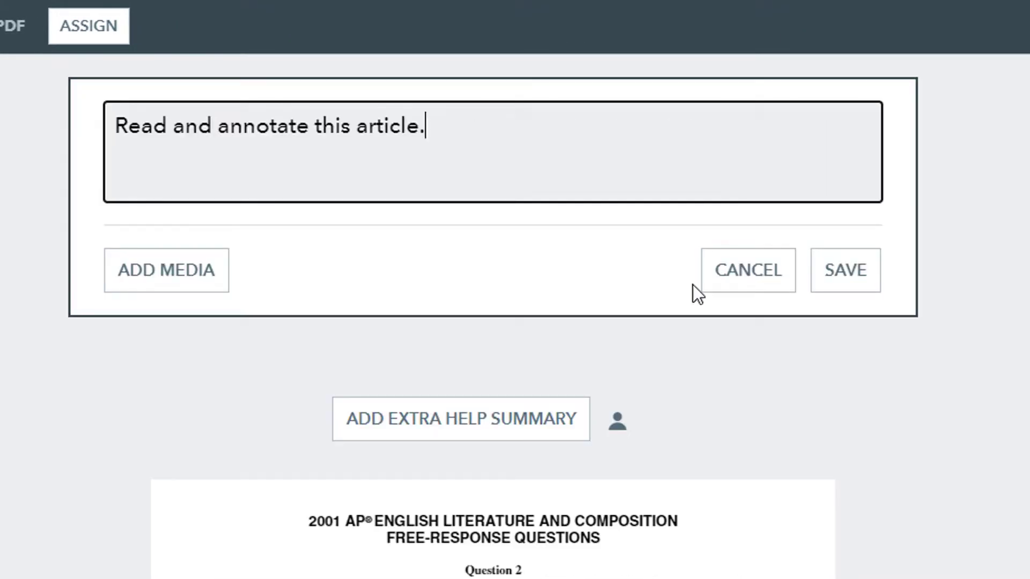
{"action": "left_click", "coordinate": [840, 294]}
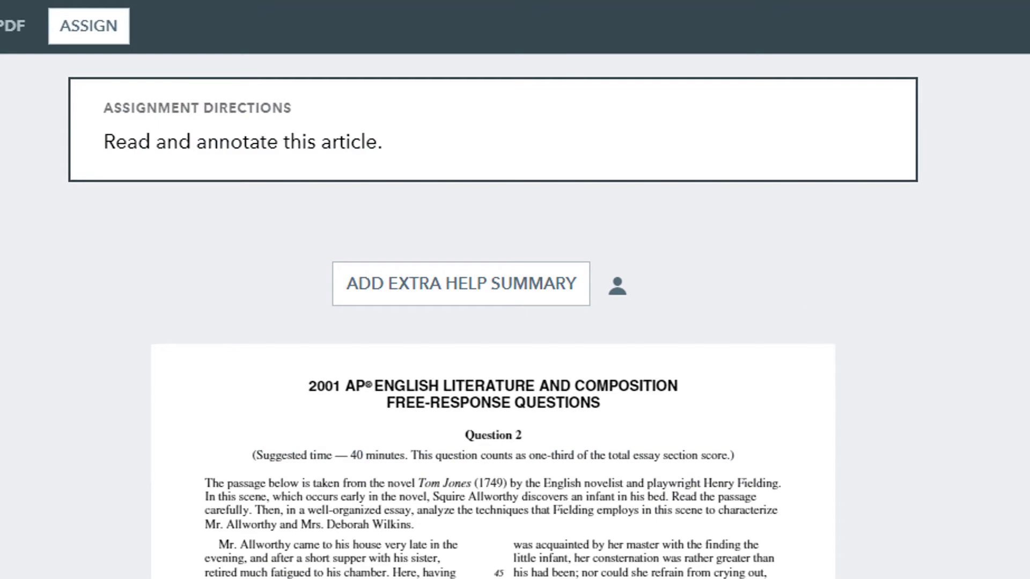
Add a multiple-choice question to the end of the page: "What is Mrs. Deborah Wilkins’ response to the infant Mr. Allworthy brings?".
{"action": "scroll", "coordinate": [424, 322], "scroll_direction": "down", "scroll_amount": 5}
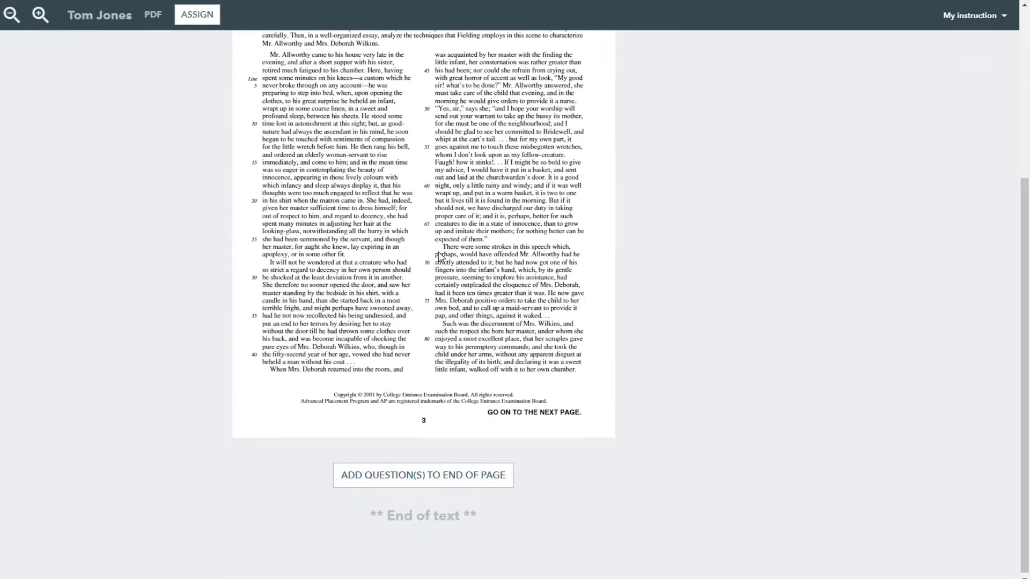
{"action": "left_click", "coordinate": [433, 475]}
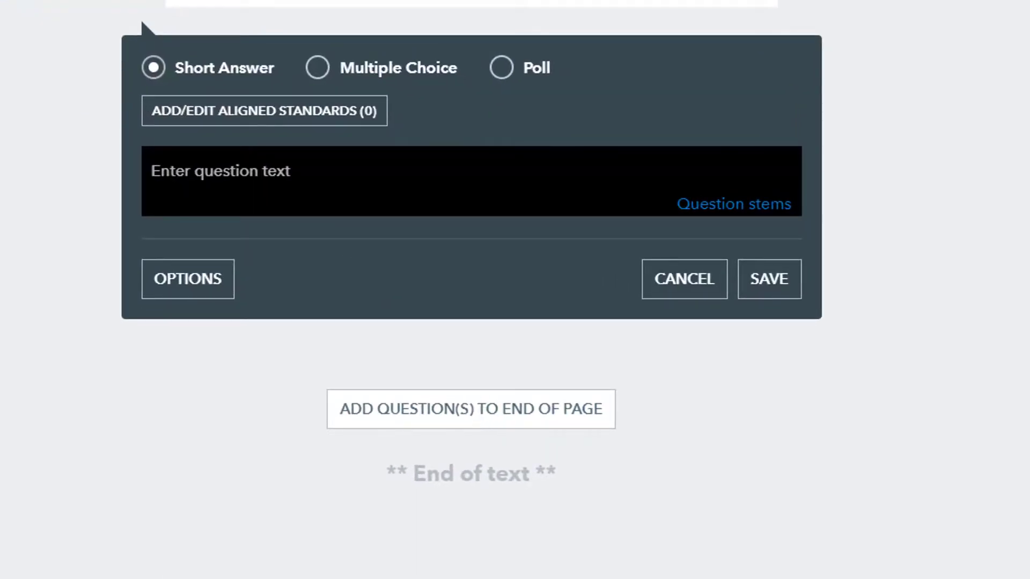
{"action": "type", "text": "What is Mrs. Deborah Wilkins’ response to the infant Mr. Allworthy brings?"}
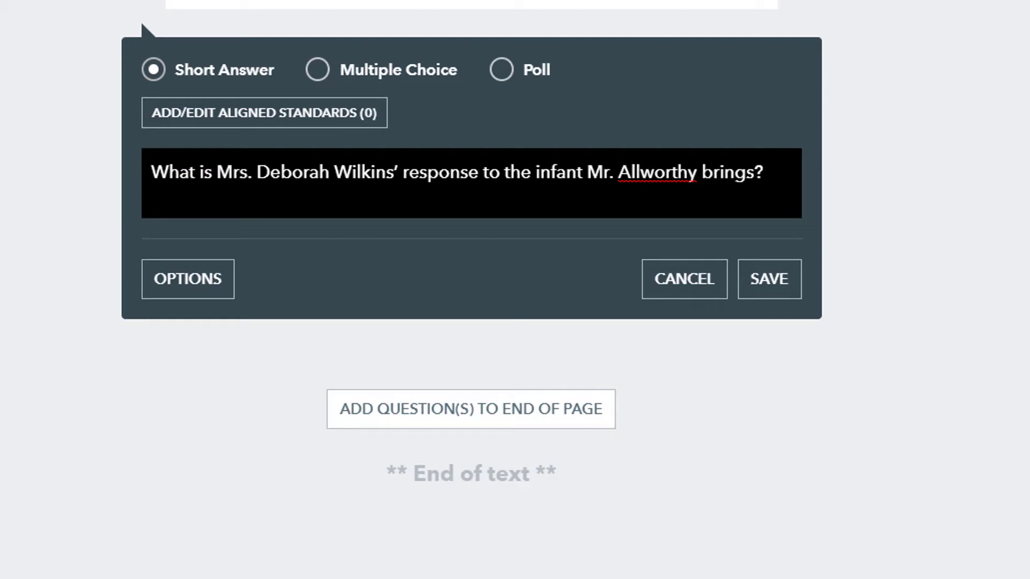
{"action": "left_click", "coordinate": [324, 71]}
Enter the answer choices "Exuberance and delight", "Horror and scorn" and "Concern for the child’s health".
{"action": "left_click", "coordinate": [332, 276]}
{"action": "type", "text": "Exuberance and delight"}
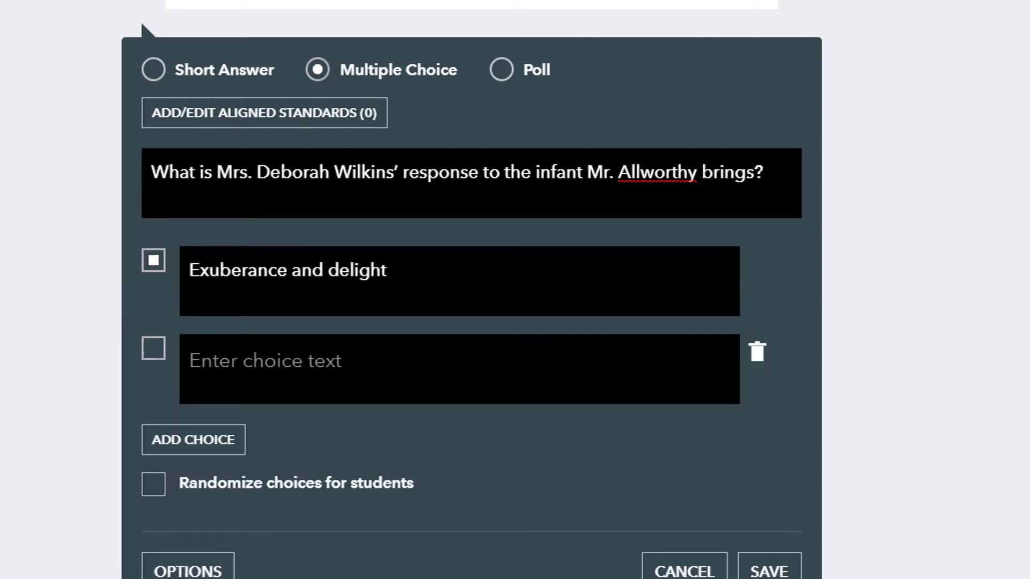
{"action": "left_click", "coordinate": [239, 359]}
{"action": "type", "text": "Horror and scorn"}
{"action": "left_click", "coordinate": [196, 441]}
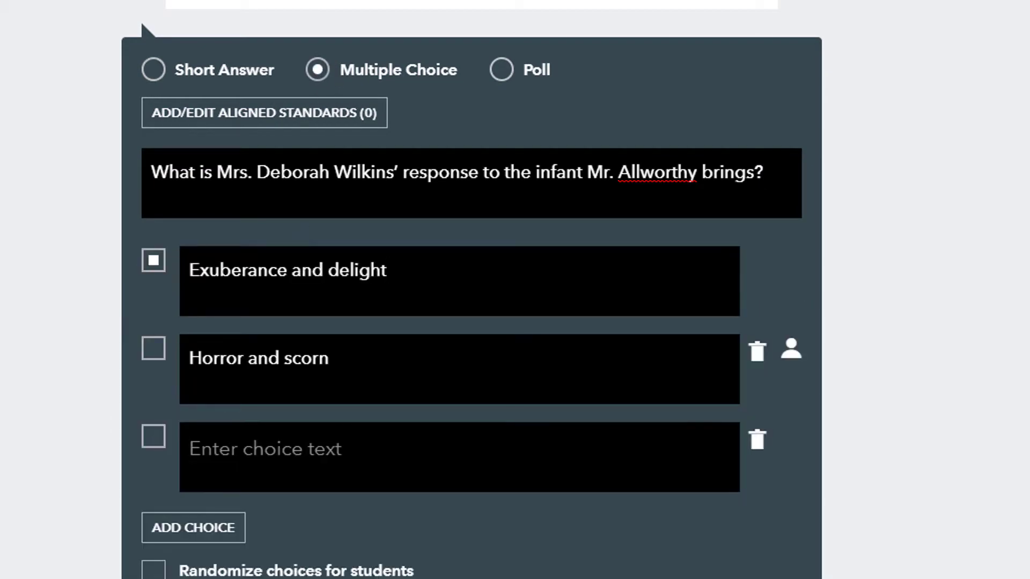
{"action": "type", "text": "Concern for the child’s health"}
Mark only "Horror and scorn" as correct, randomize the choices for students, and save the question without a standard.
{"action": "left_click", "coordinate": [153, 349]}
{"action": "left_click", "coordinate": [153, 260]}
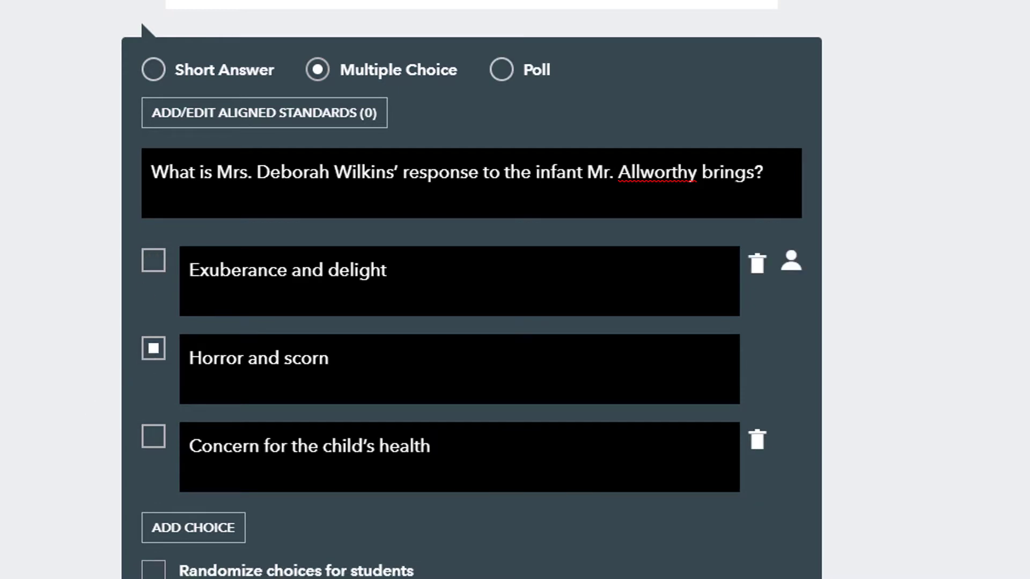
{"action": "left_click", "coordinate": [154, 571]}
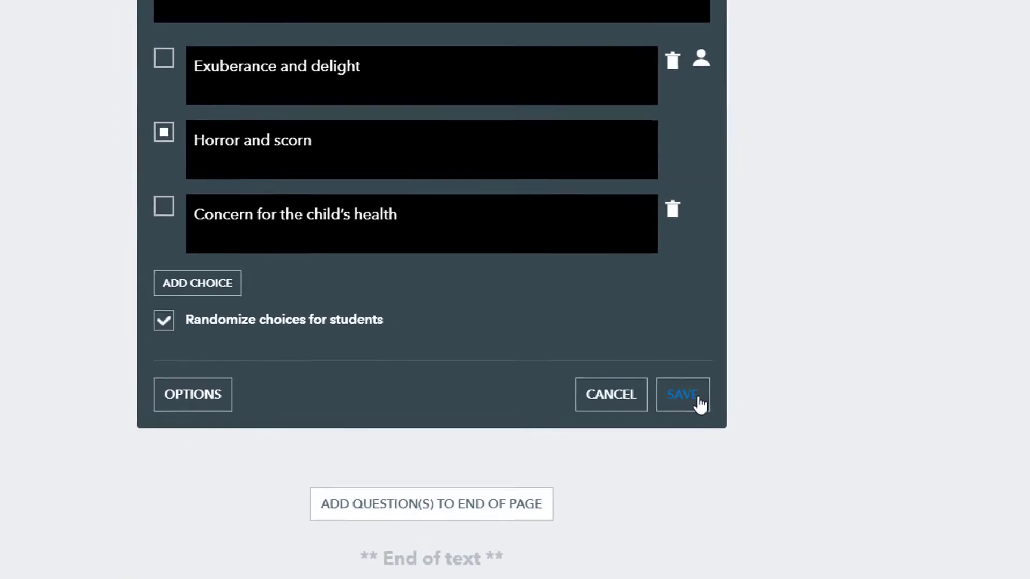
{"action": "left_click", "coordinate": [697, 397]}
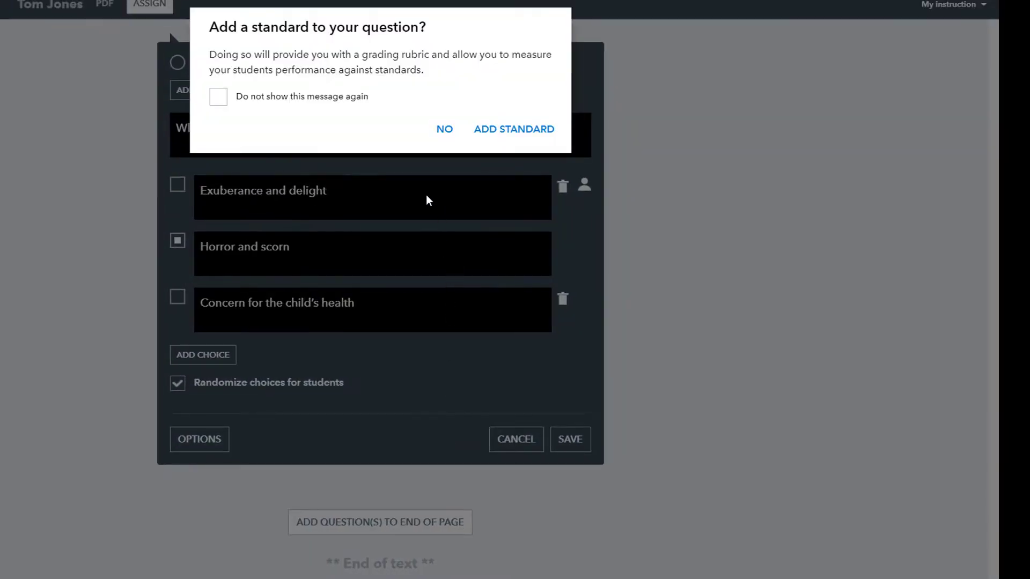
{"action": "left_click", "coordinate": [447, 132]}
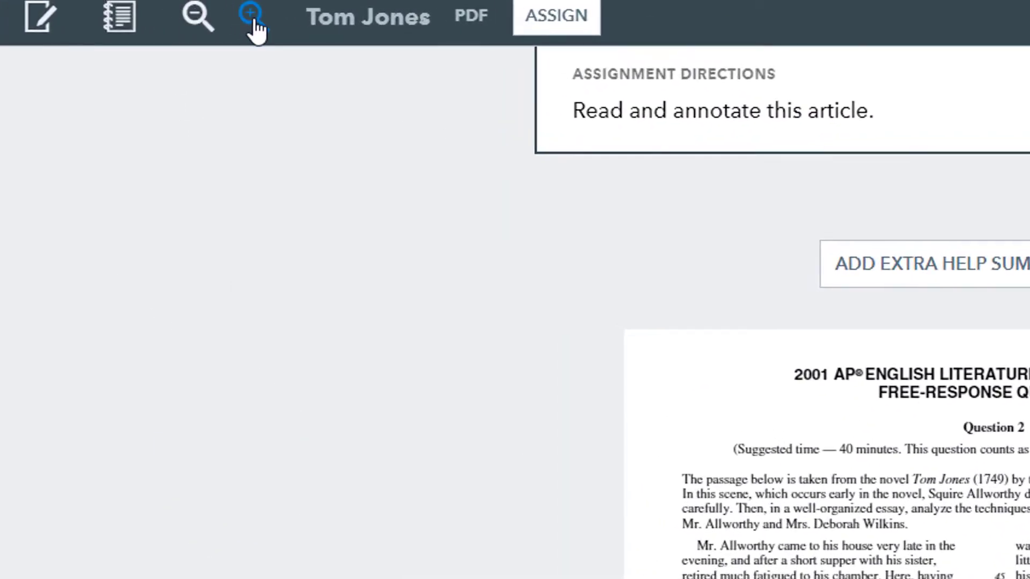
Enlarge the PDF and insert a note on the phrase "analyze the techniques that Fielding employs in this scene to characterize".
{"action": "left_click", "coordinate": [256, 29]}
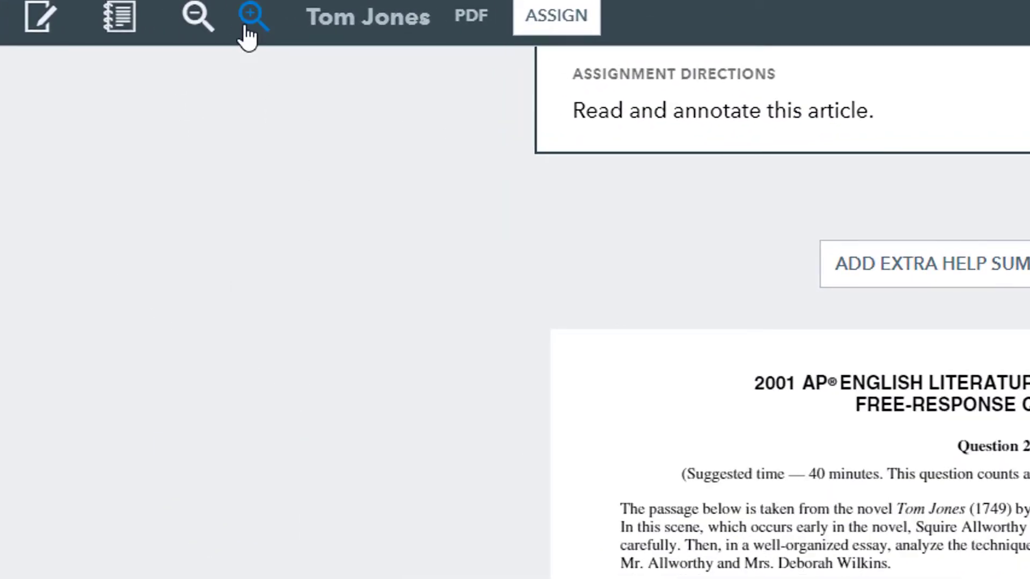
{"action": "left_click", "coordinate": [245, 25]}
{"action": "left_click", "coordinate": [246, 26]}
{"action": "left_click", "coordinate": [246, 26]}
{"action": "left_click", "coordinate": [246, 26]}
{"action": "left_click", "coordinate": [246, 26]}
{"action": "left_click_drag", "start_coordinate": [370, 50], "coordinate": [903, 193]}
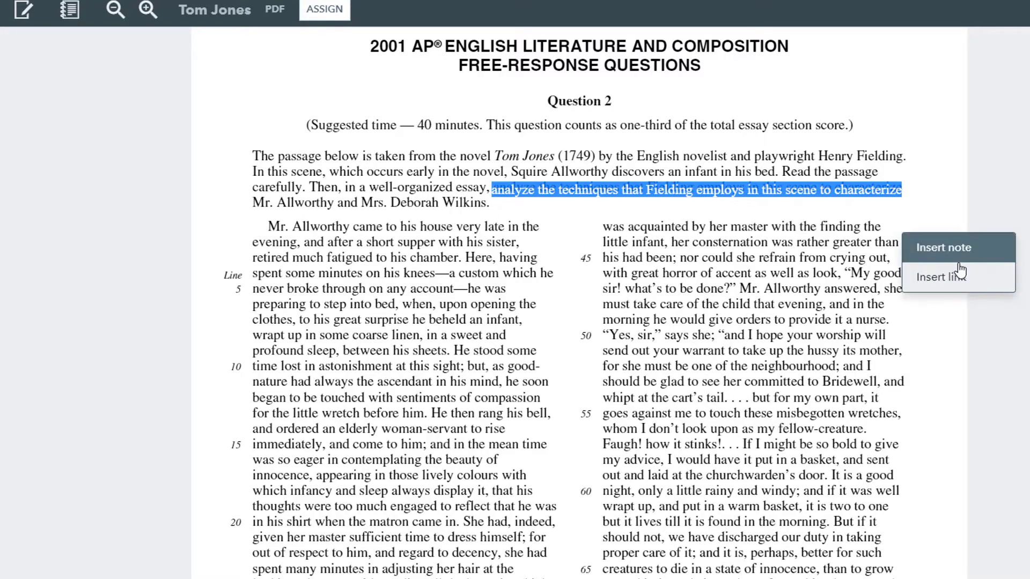
{"action": "left_click", "coordinate": [958, 262]}
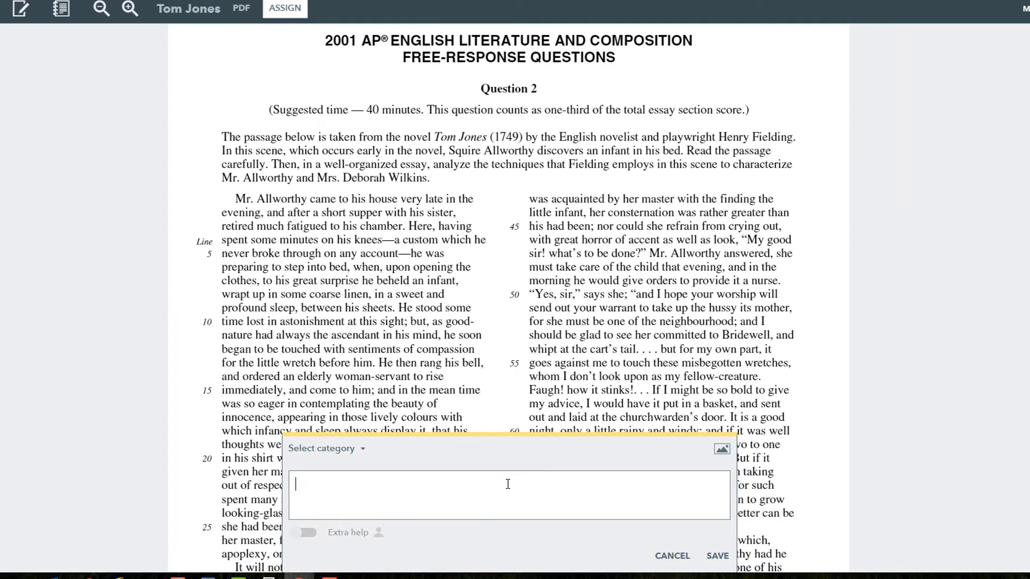
Write "Look for how the author initially describes Mr. Allworthy and Mrs. Wilkins." as the note text, and replace "for" with "at".
{"action": "type", "text": "Look for how the author initially describes Mr. Allworthy and Mrs. Wilkins."}
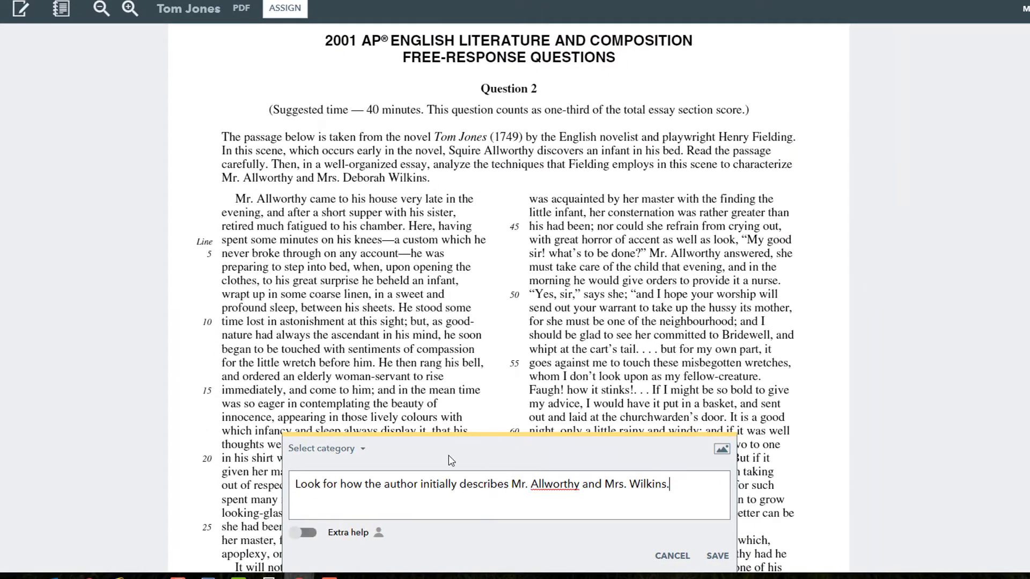
{"action": "double_click", "coordinate": [331, 483]}
{"action": "type", "text": "at"}
Rename the note category "Meaning & Evidence" to "Figurative Language", and file the new note under "My Thoughts".
{"action": "scroll", "coordinate": [343, 440], "scroll_direction": "down", "scroll_amount": 5}
{"action": "left_click", "coordinate": [322, 448]}
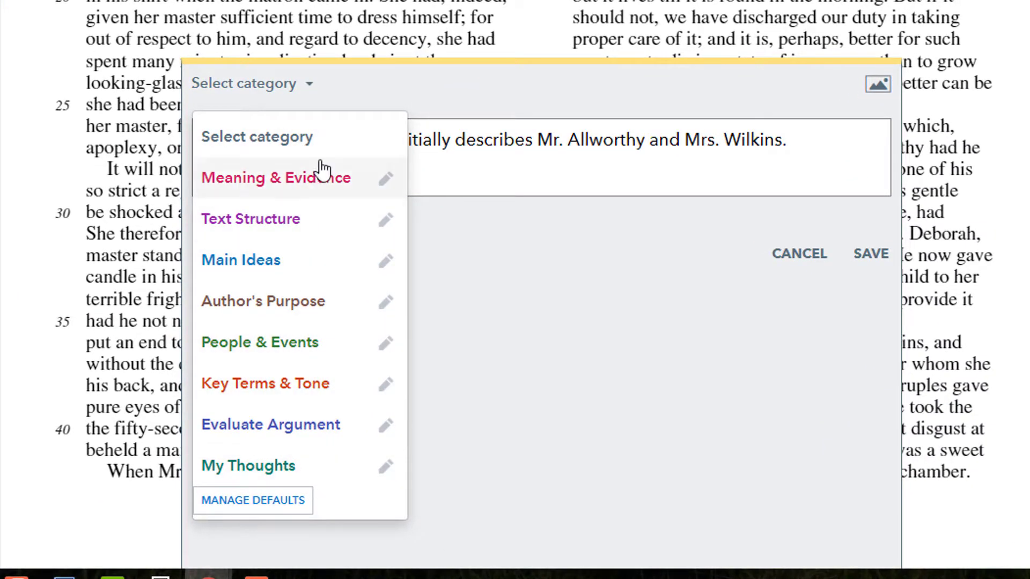
{"action": "left_click", "coordinate": [385, 179]}
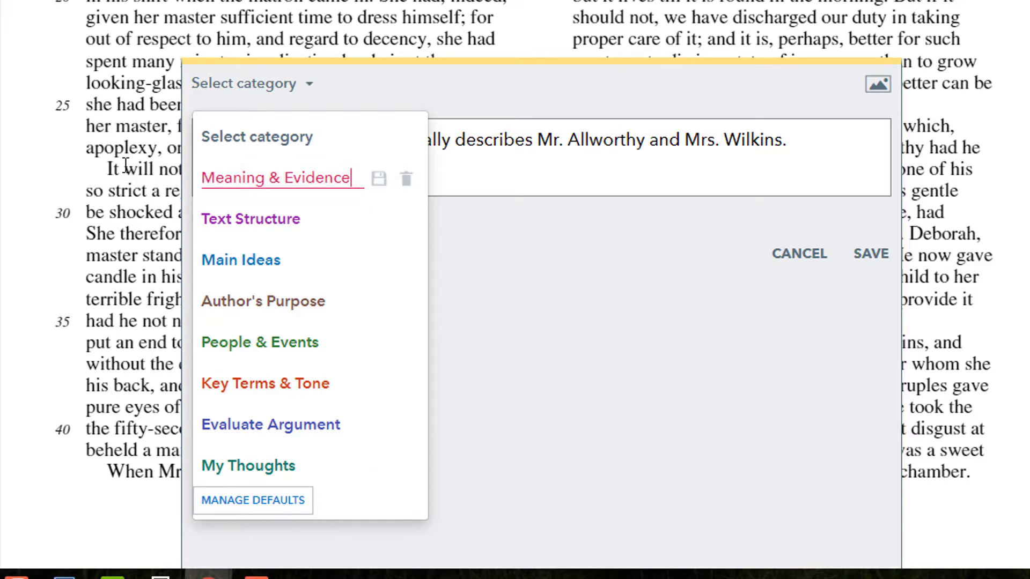
{"action": "key", "text": "ctrl+a"}
{"action": "type", "text": "Figurative Language"}
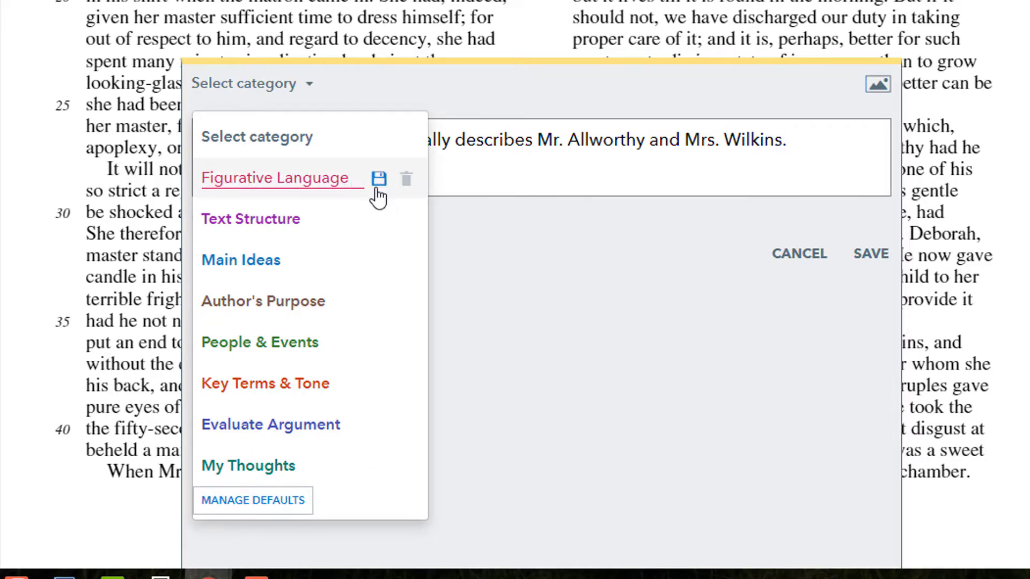
{"action": "left_click", "coordinate": [377, 185]}
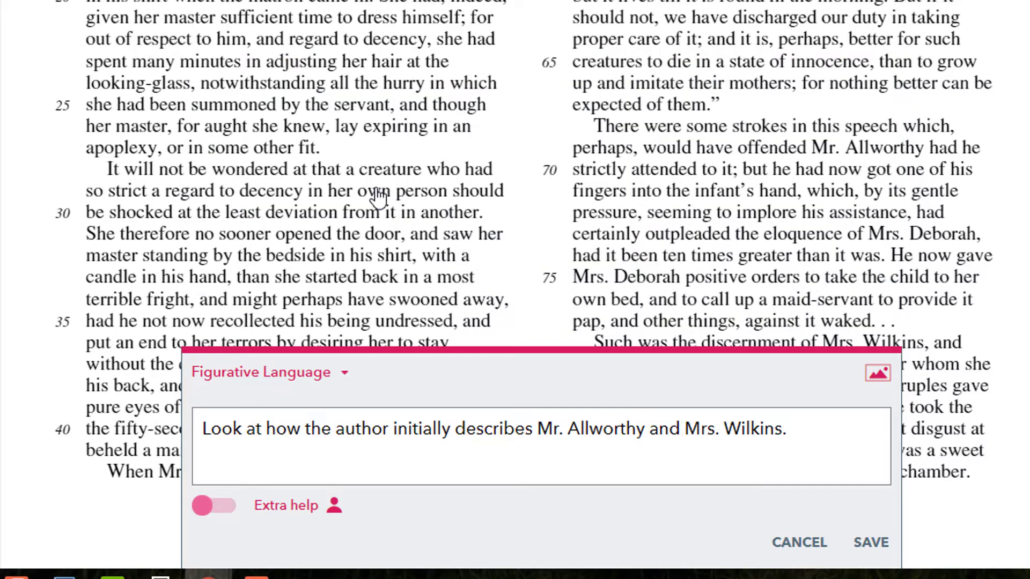
{"action": "left_click", "coordinate": [345, 384]}
{"action": "left_click", "coordinate": [299, 467]}
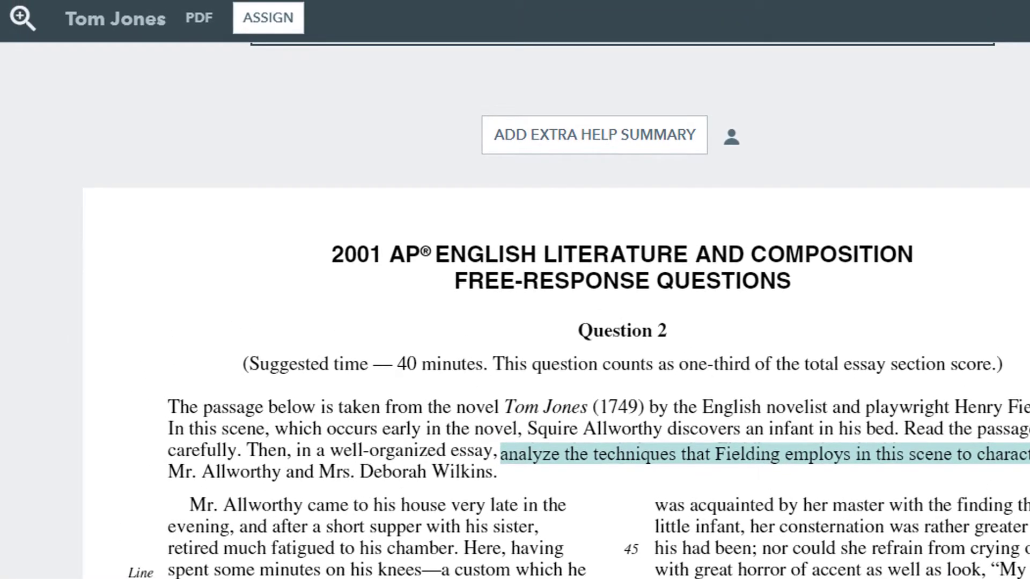
Assign Tom Jones to the demo class and copy the assignment's student link to the clipboard.
{"action": "left_click", "coordinate": [275, 21]}
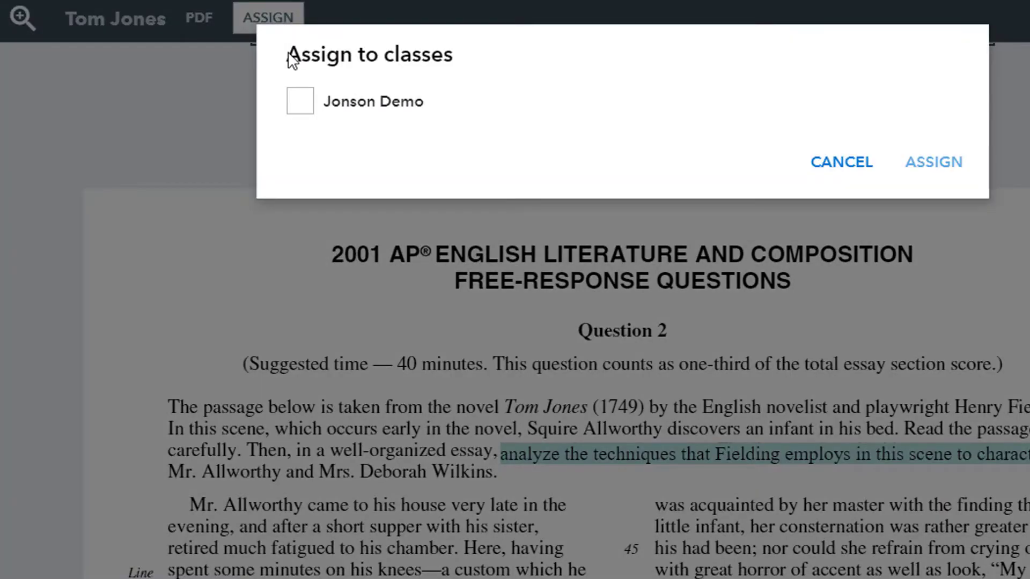
{"action": "left_click", "coordinate": [300, 103]}
{"action": "left_click", "coordinate": [918, 166]}
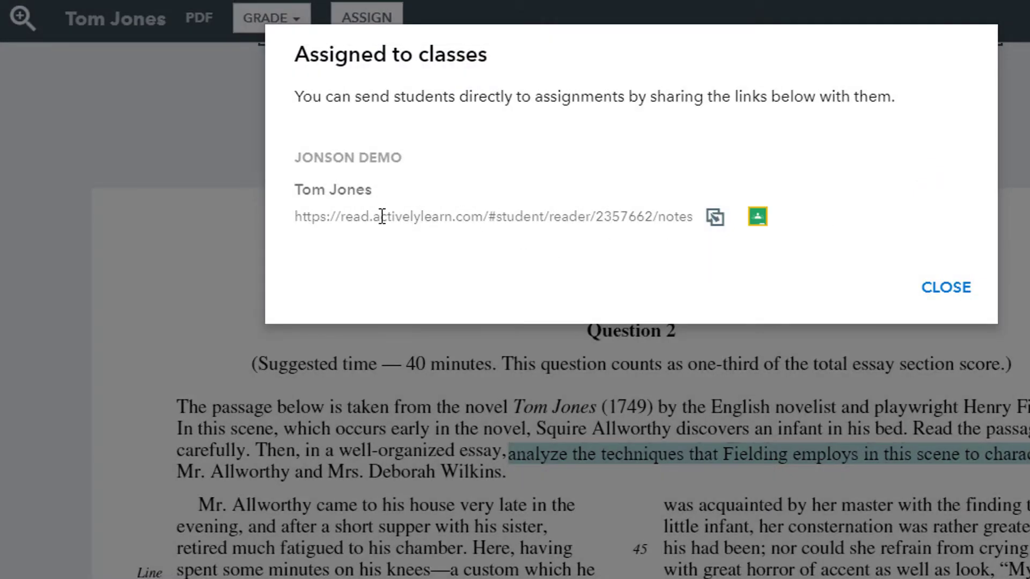
{"action": "left_click", "coordinate": [721, 216]}
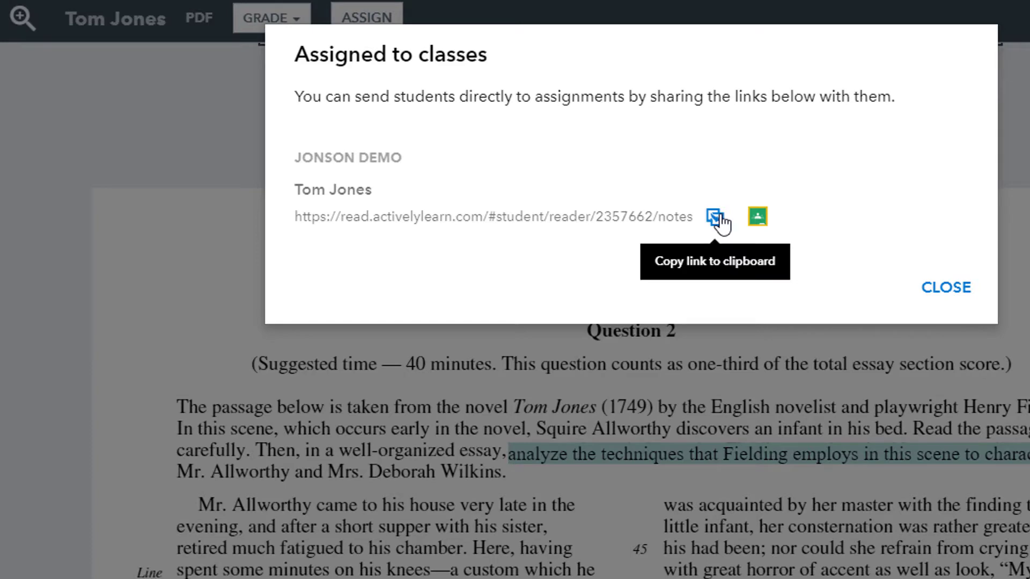
{"action": "left_click", "coordinate": [948, 296]}
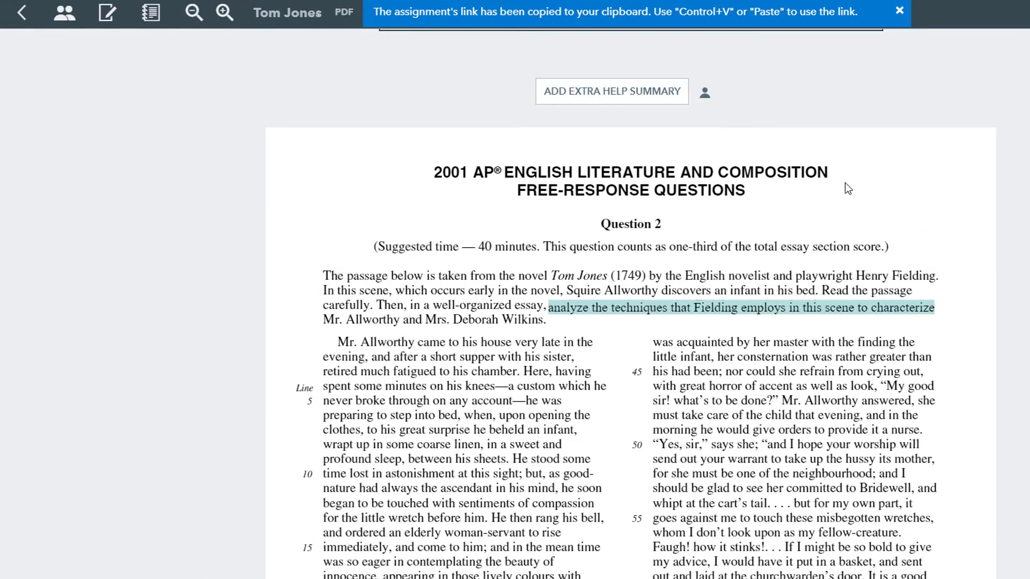
Schedule the demo class's Tom Jones assignment to lock for the entire class starting Oct 23, 2020 2:57 pm, with no end date.
{"action": "left_click", "coordinate": [24, 16]}
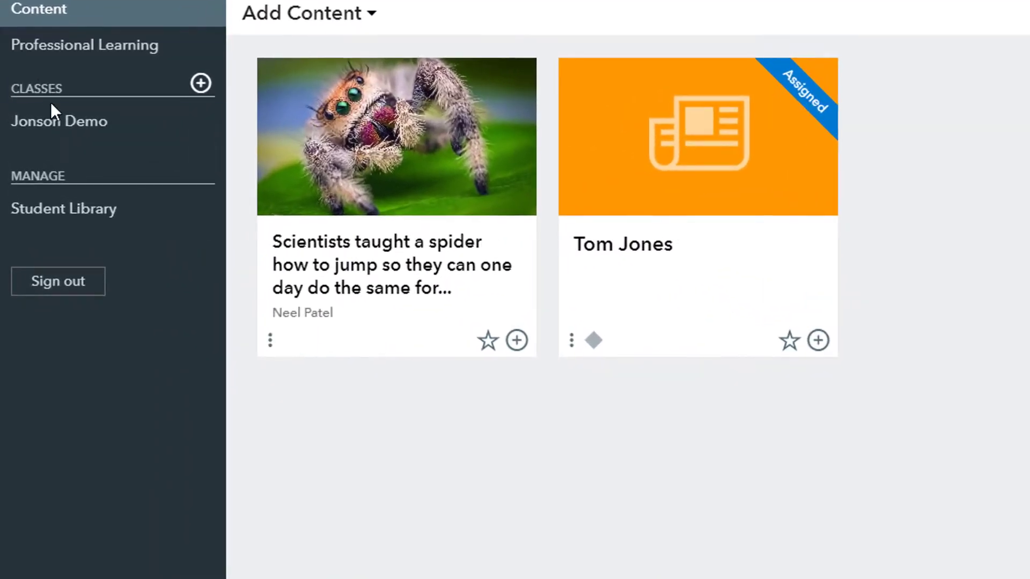
{"action": "left_click", "coordinate": [56, 129]}
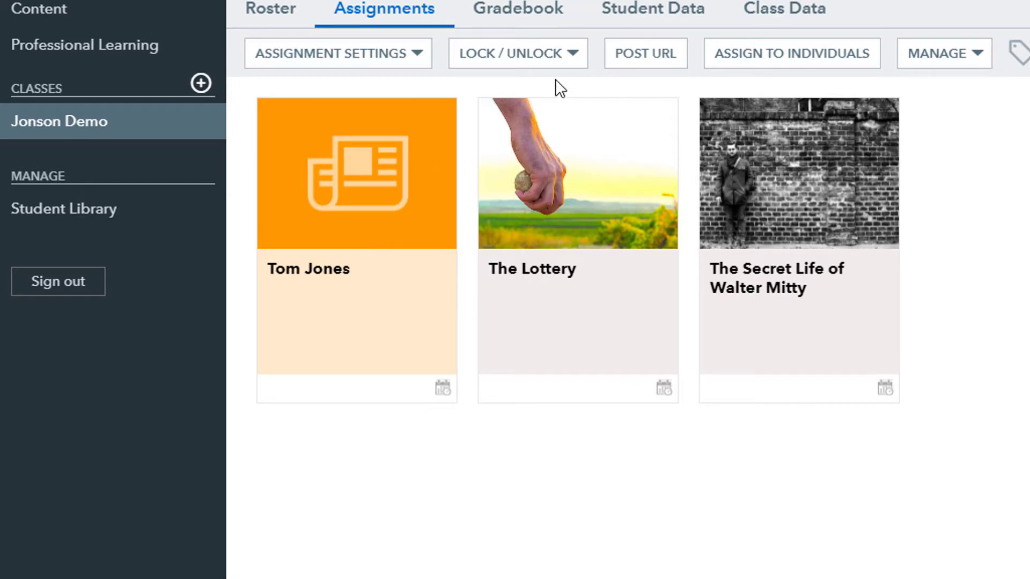
{"action": "left_click", "coordinate": [572, 54]}
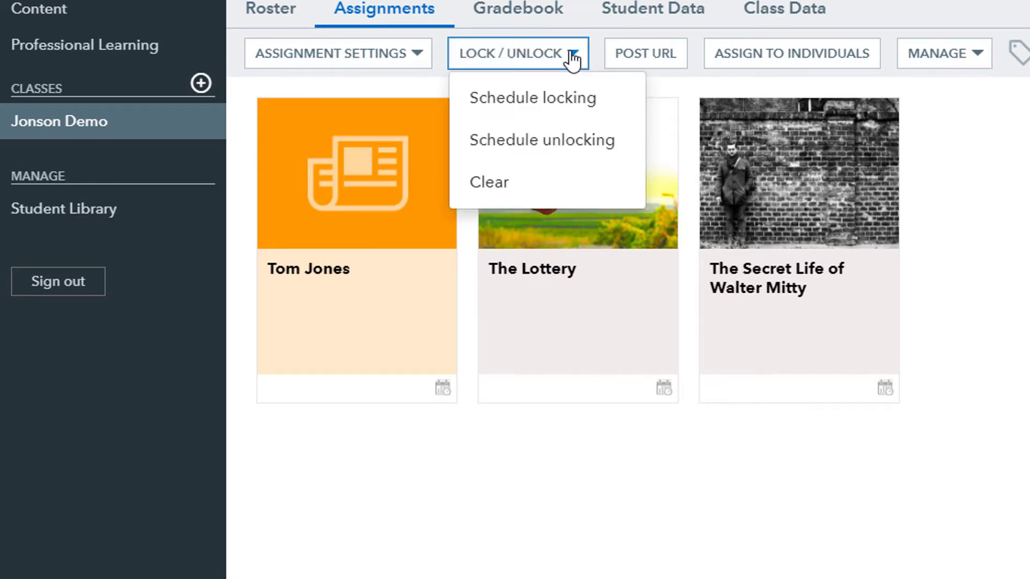
{"action": "left_click", "coordinate": [510, 109]}
{"action": "left_click", "coordinate": [369, 229]}
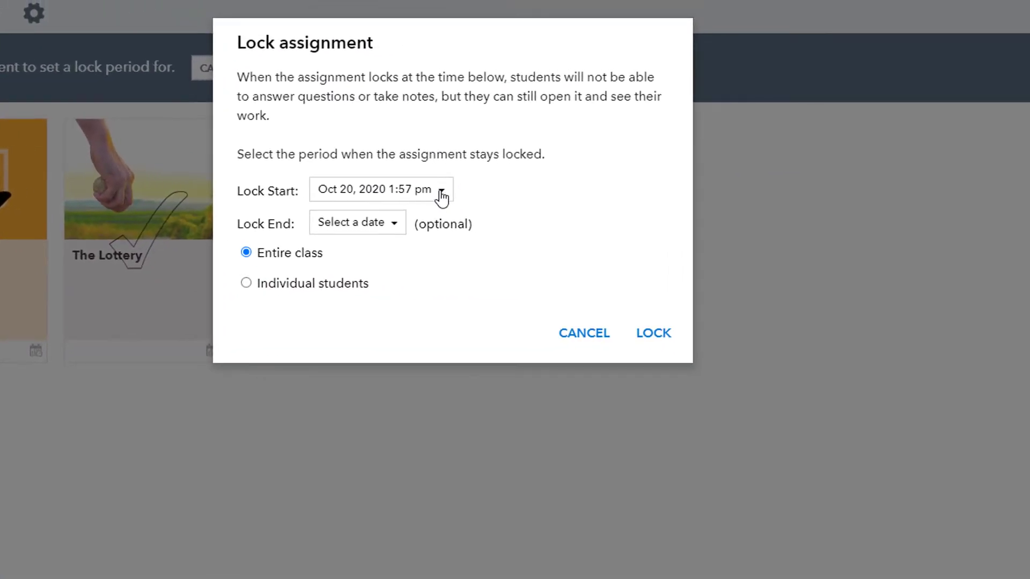
{"action": "left_click", "coordinate": [441, 193]}
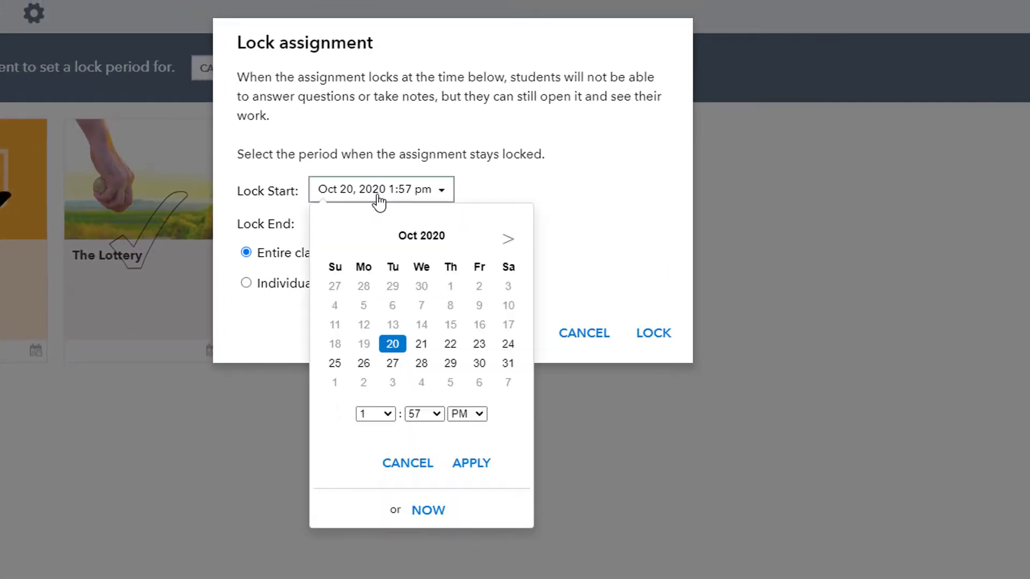
{"action": "left_click", "coordinate": [481, 346]}
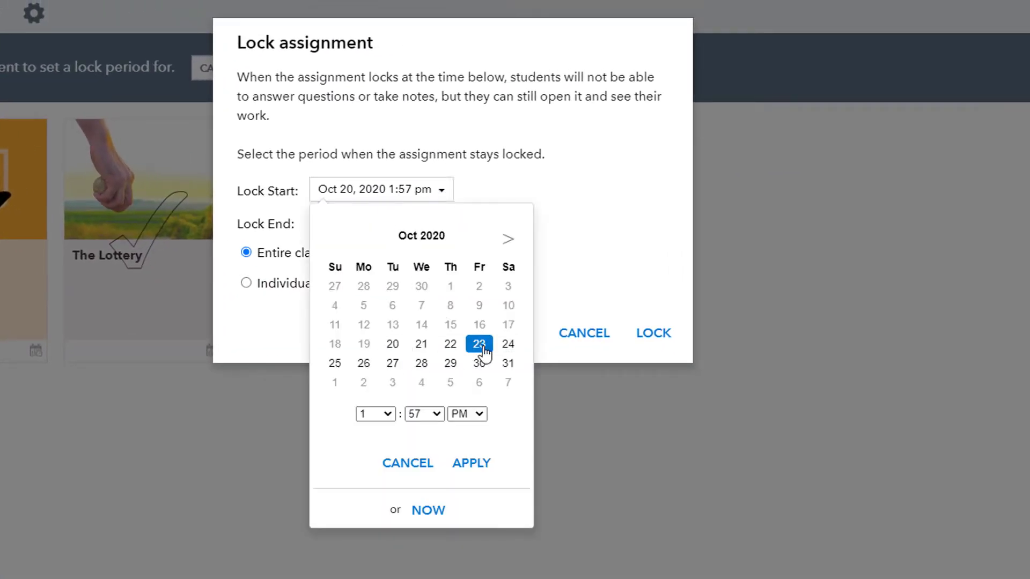
{"action": "left_click", "coordinate": [387, 414]}
{"action": "left_click", "coordinate": [386, 443]}
{"action": "left_click", "coordinate": [475, 463]}
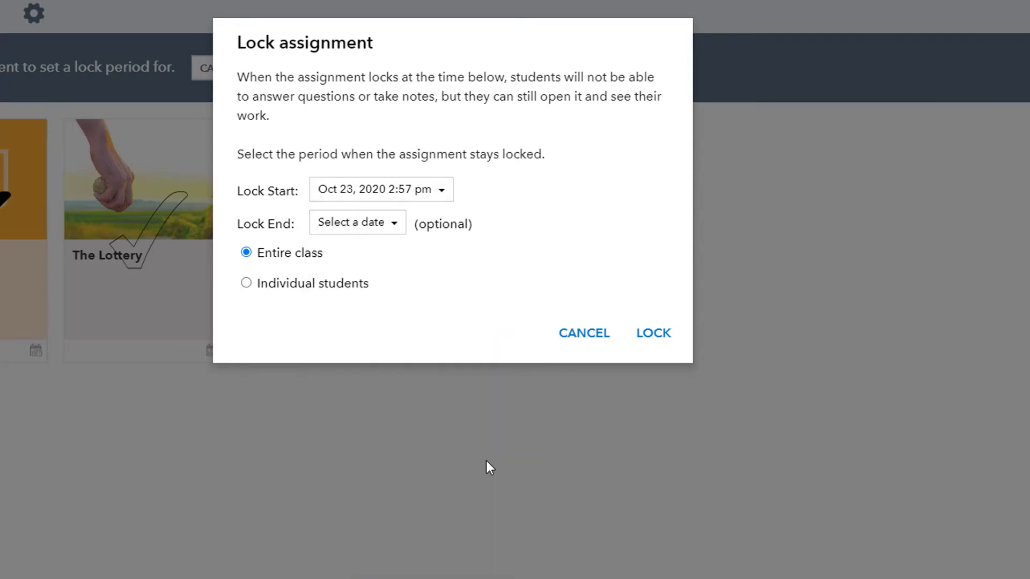
{"action": "left_click", "coordinate": [649, 335]}
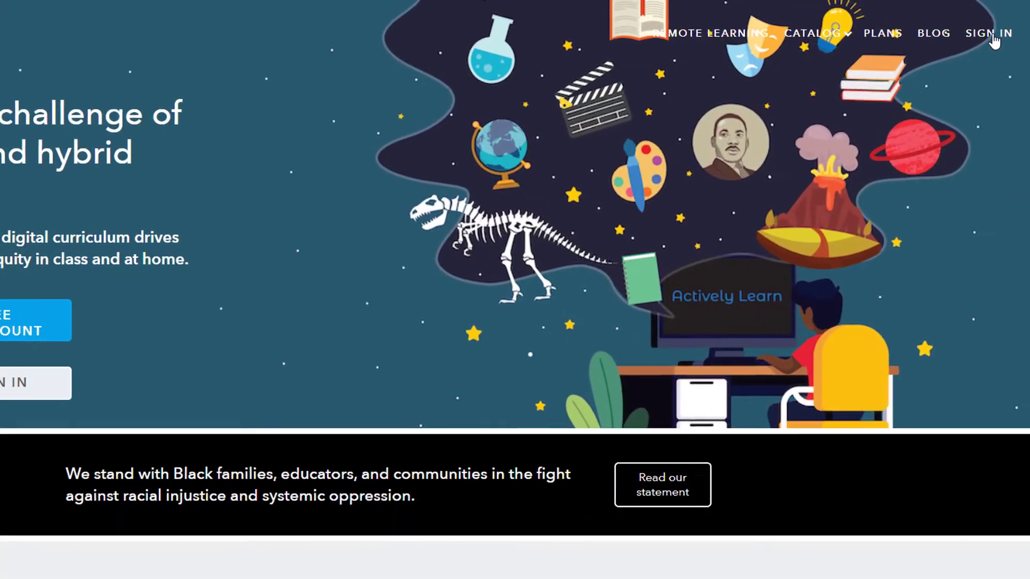
Sign in to the student account with Google and open the Tom Jones assignment.
{"action": "left_click", "coordinate": [988, 33]}
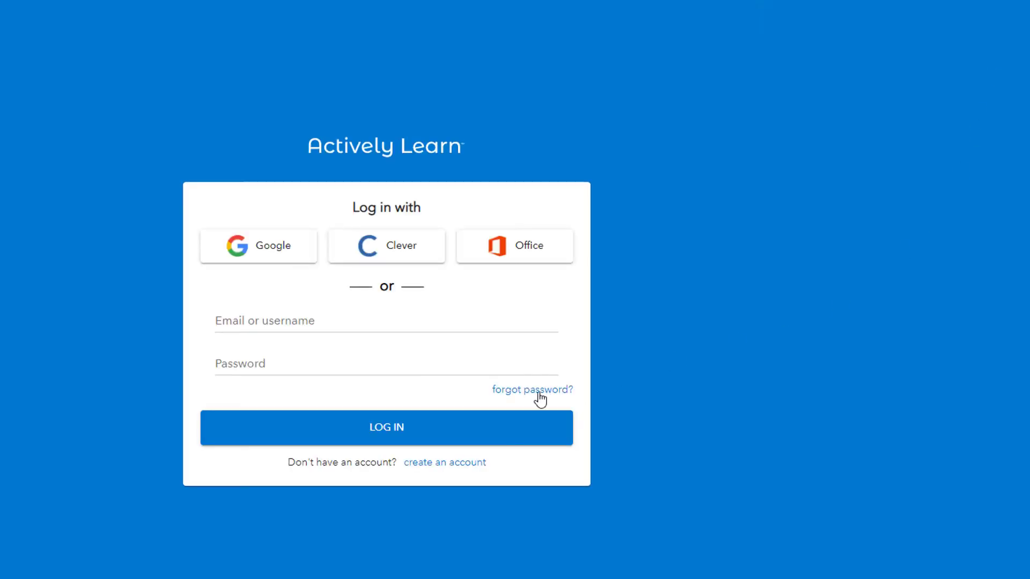
{"action": "left_click", "coordinate": [271, 246]}
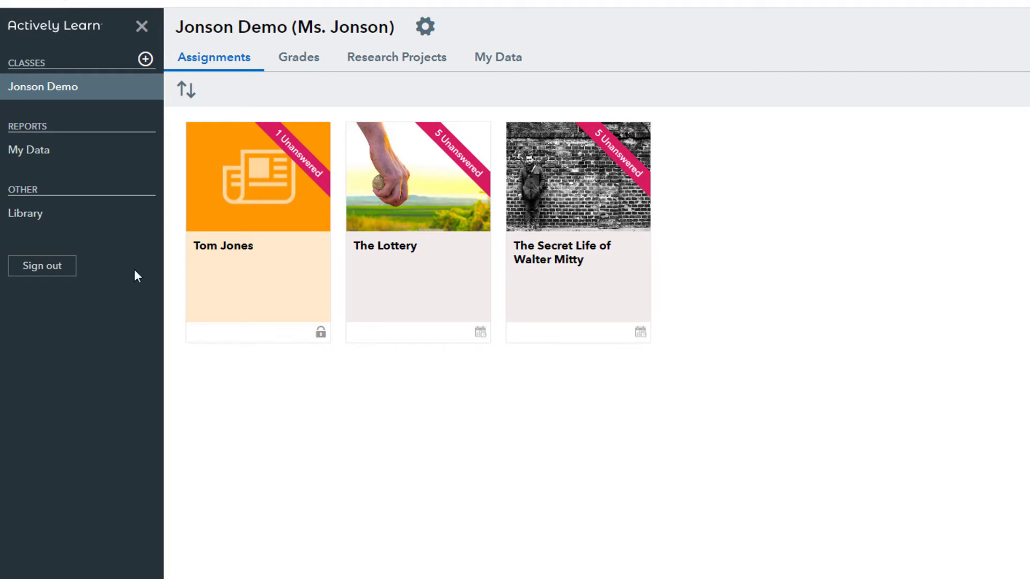
{"action": "left_click", "coordinate": [273, 204]}
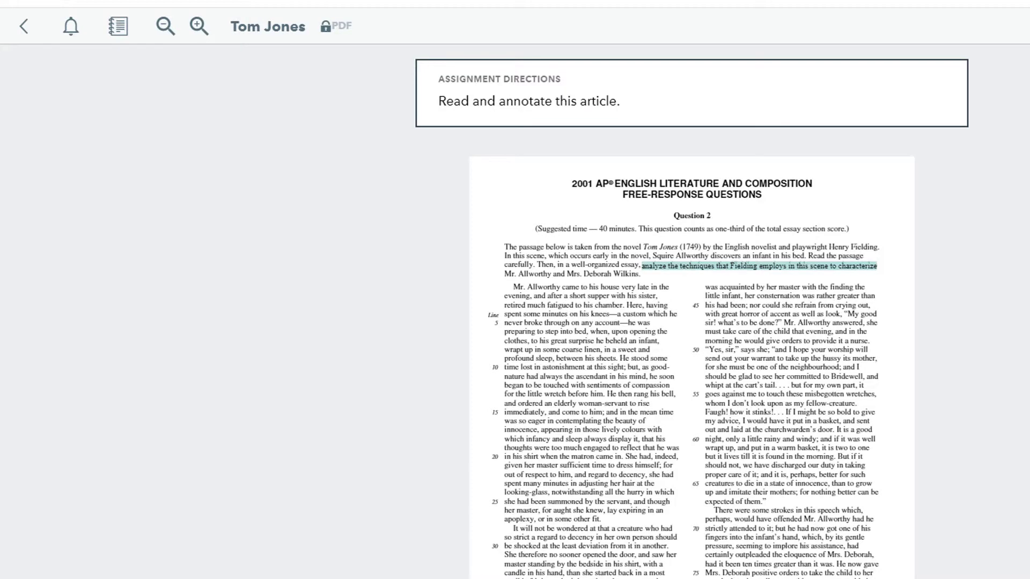
View the teacher's note on the highlighted phrase, and submit "Horror and scorn" as the answer to Question 1.
{"action": "left_click", "coordinate": [166, 22]}
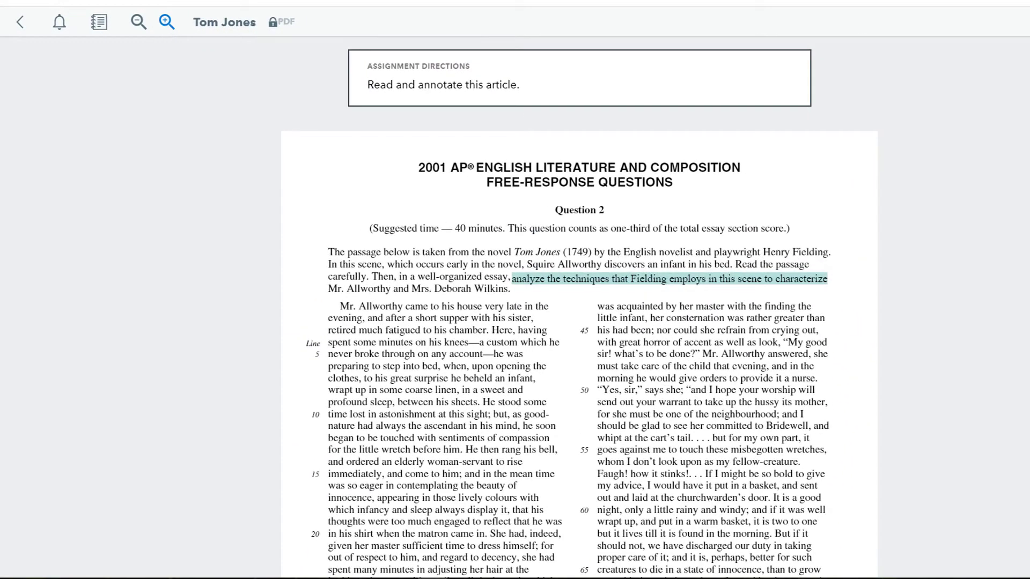
{"action": "left_click", "coordinate": [646, 280]}
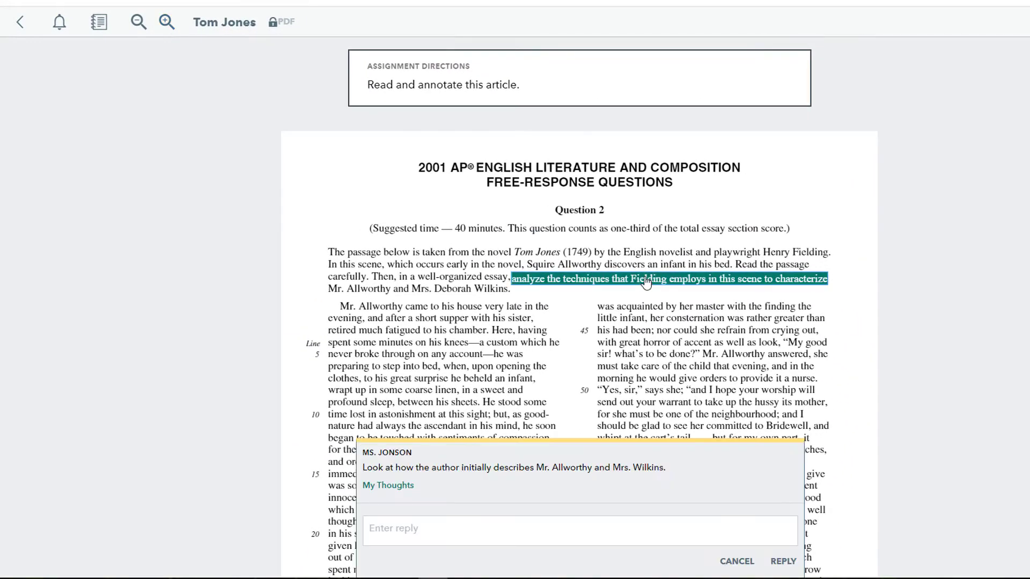
{"action": "left_click", "coordinate": [906, 397]}
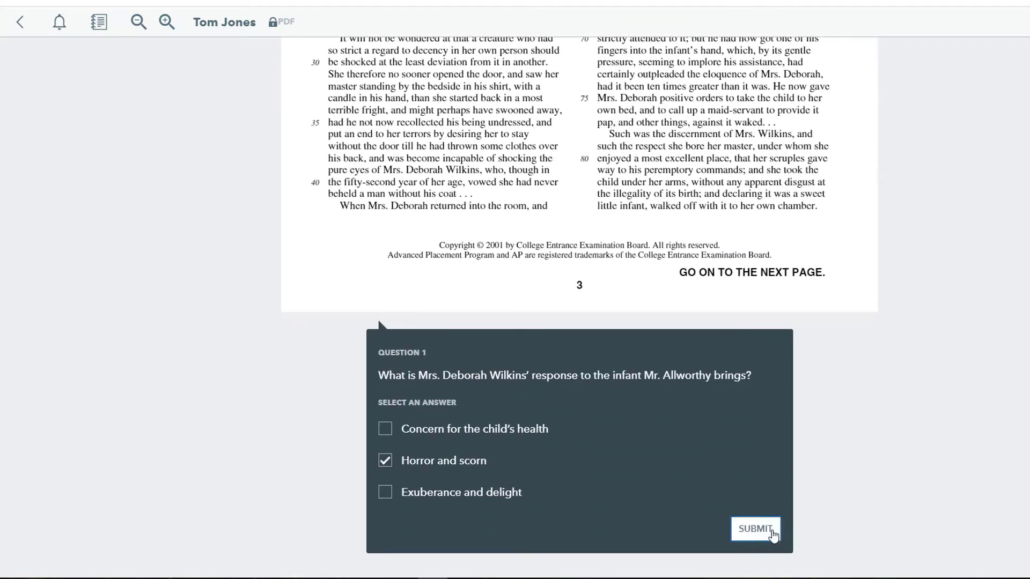
{"action": "left_click", "coordinate": [755, 529]}
Add a "My Thoughts" note on "a custom which he never broke through on any account": "Prayer as a routine is one of the first characteristics mentioned.".
{"action": "scroll", "coordinate": [867, 459], "scroll_direction": "up", "scroll_amount": 10}
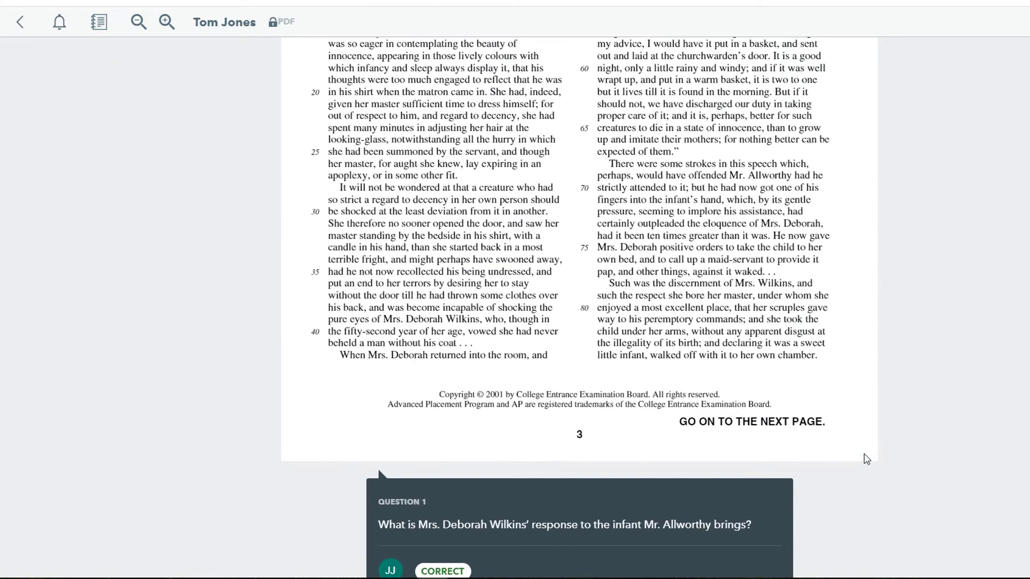
{"action": "left_click_drag", "start_coordinate": [476, 279], "coordinate": [484, 295]}
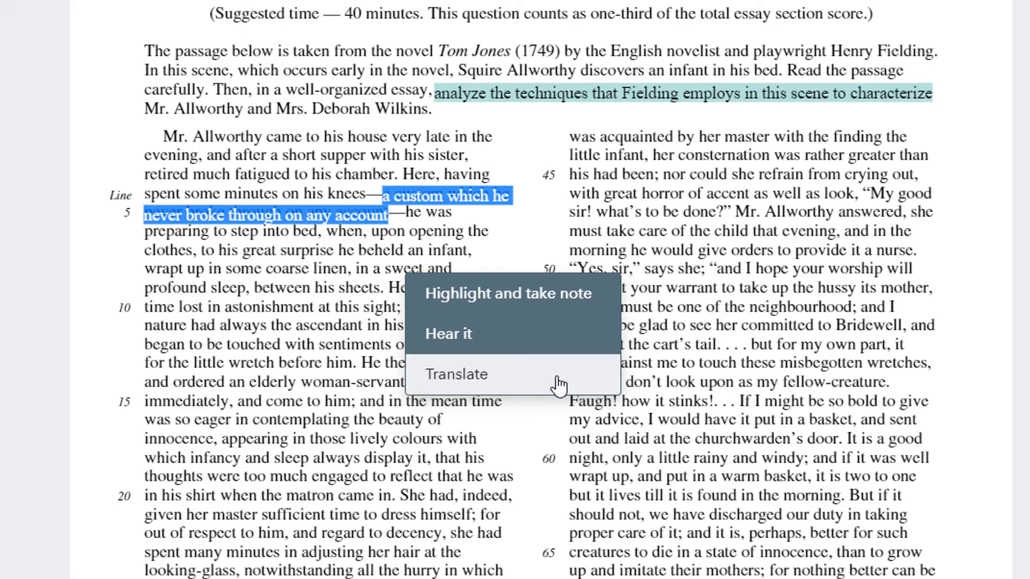
{"action": "left_click", "coordinate": [543, 307]}
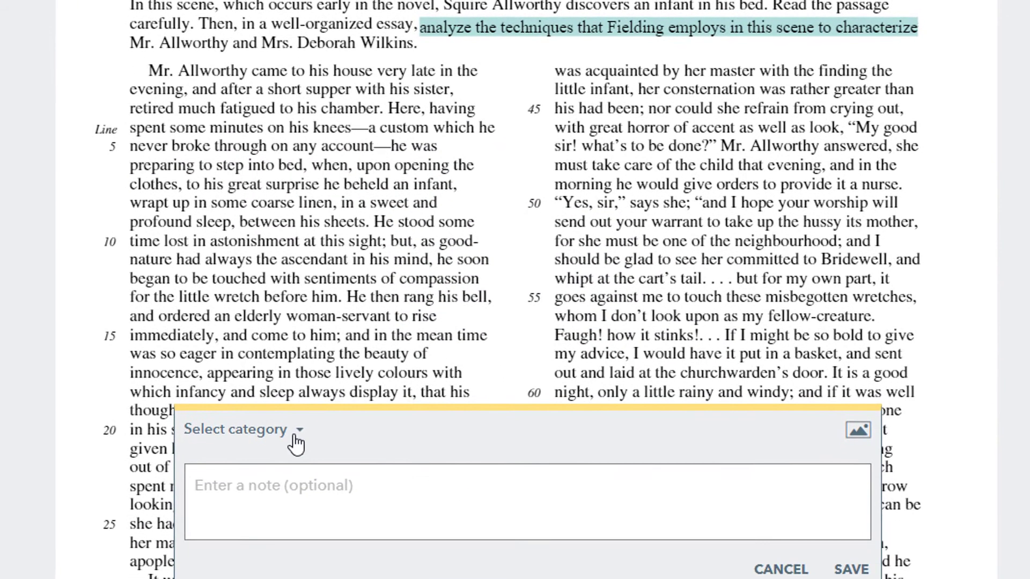
{"action": "left_click", "coordinate": [290, 495]}
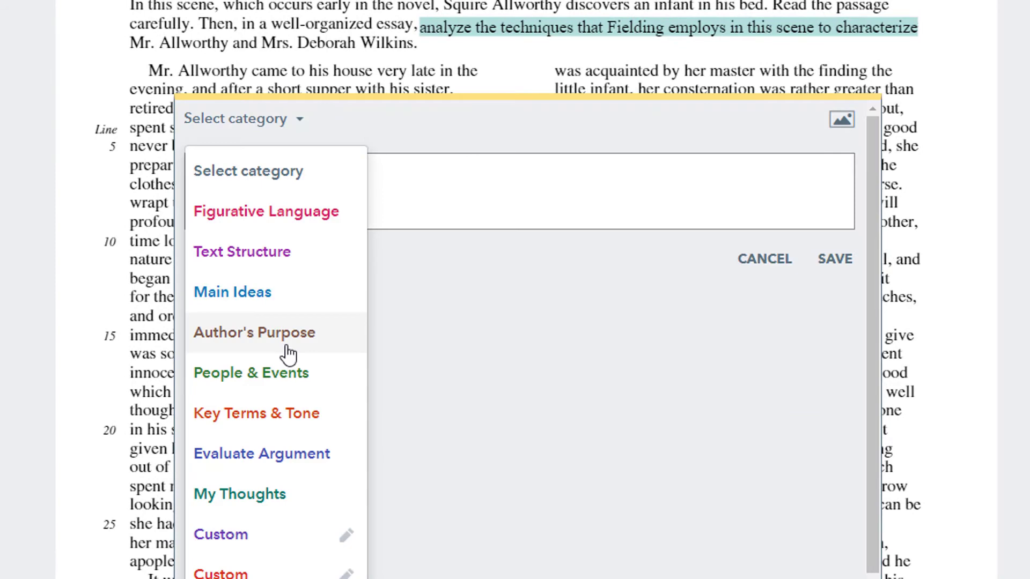
{"action": "left_click", "coordinate": [288, 494]}
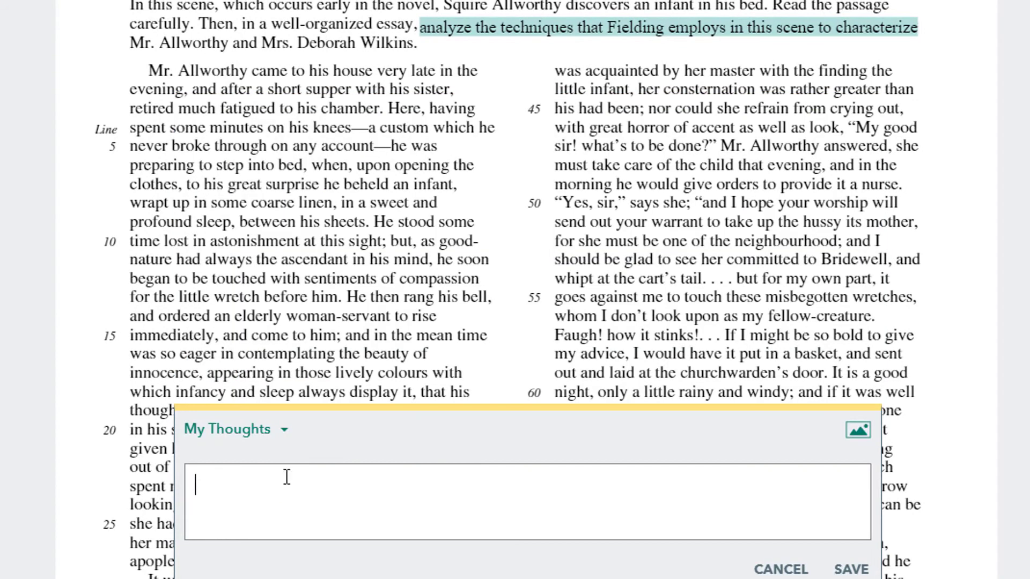
{"action": "type", "text": "Prayer as a routine is "}
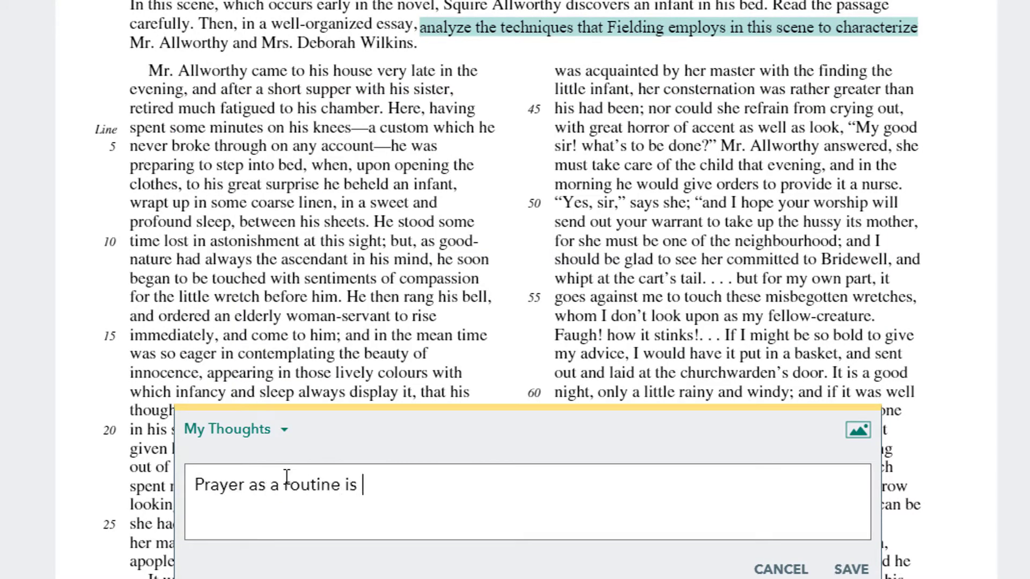
{"action": "type", "text": "one of the first characteristics mentioned."}
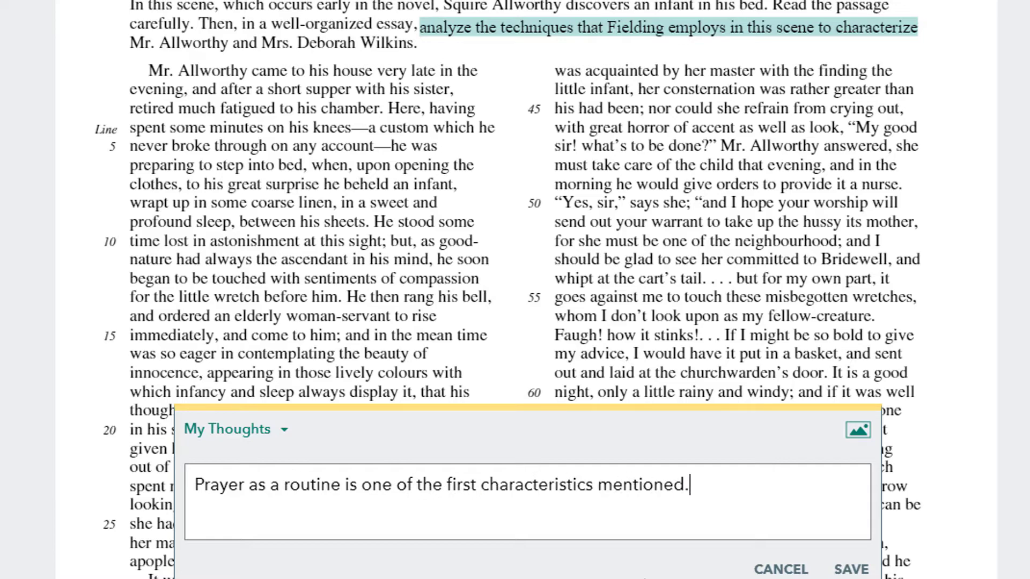
{"action": "left_click", "coordinate": [850, 569]}
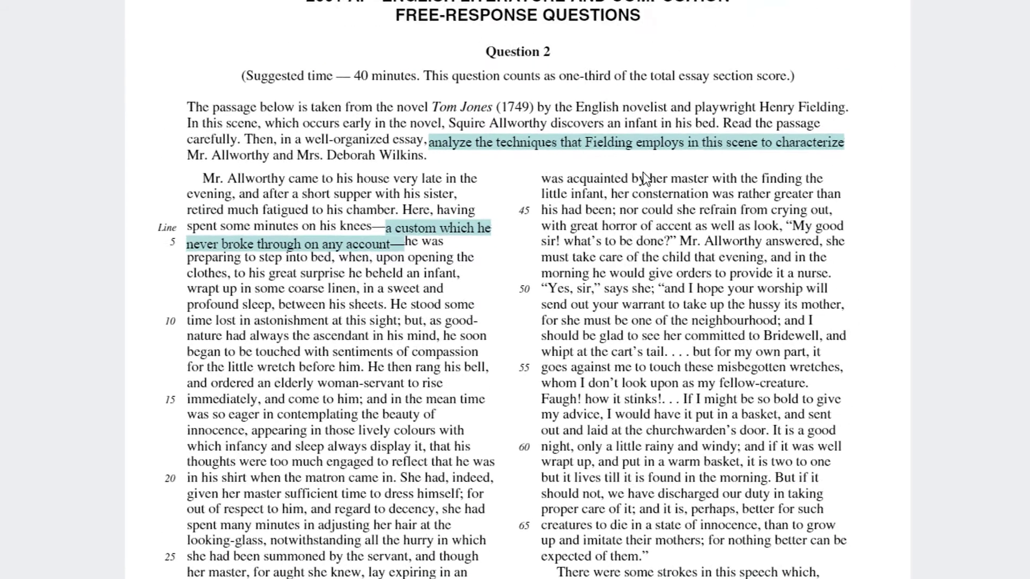
Open the Tom Jones assignment from the teacher's class and display the students' responses.
{"action": "scroll", "coordinate": [450, 304], "scroll_direction": "up", "scroll_amount": 2}
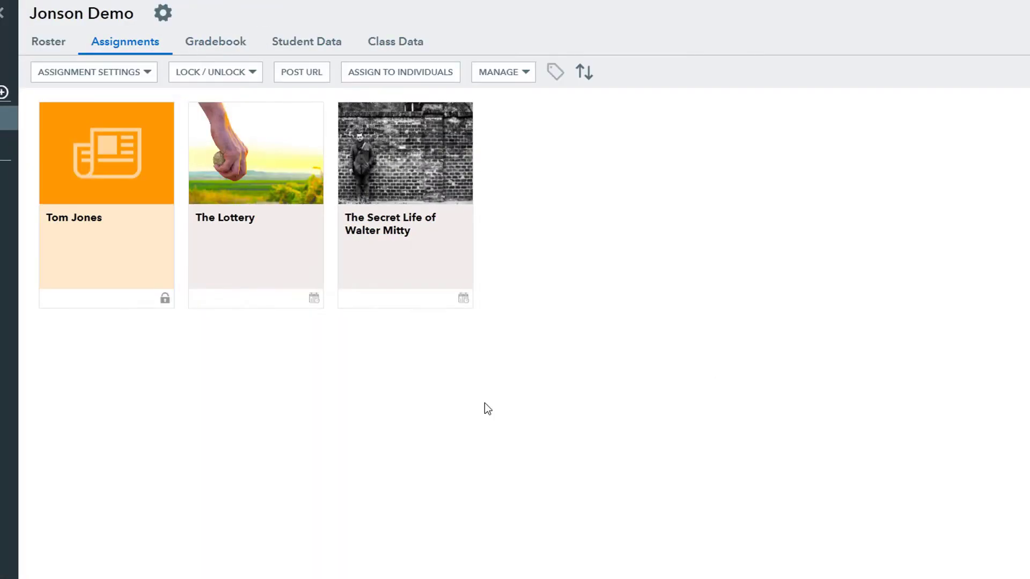
{"action": "left_click", "coordinate": [106, 170]}
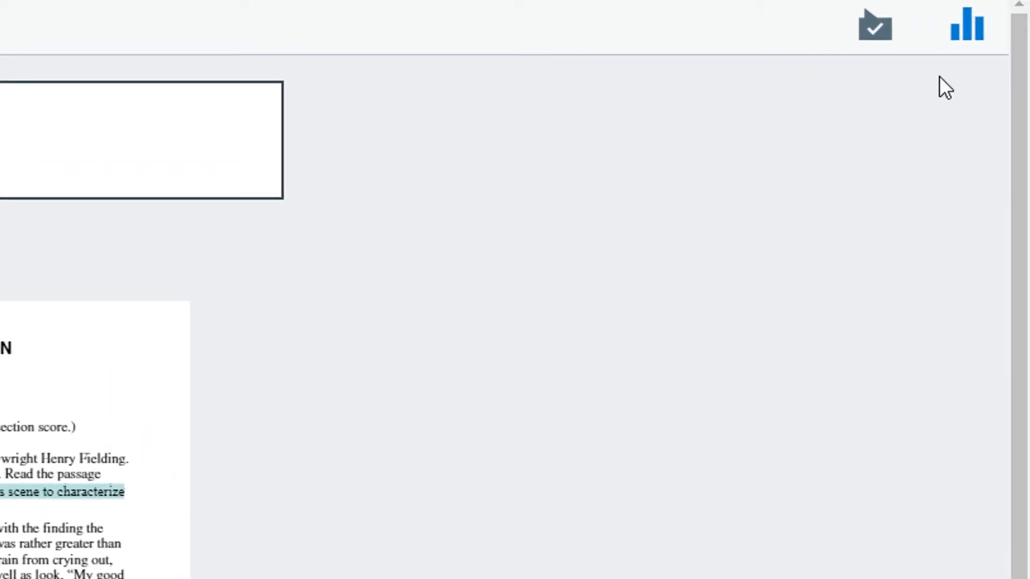
{"action": "left_click", "coordinate": [962, 32]}
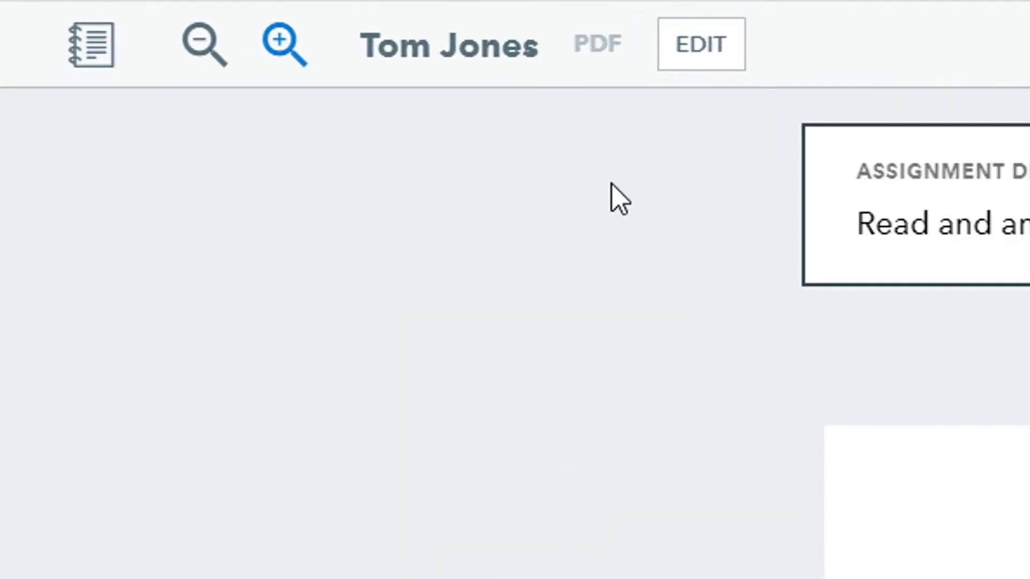
View the Notes summary for the Tom Jones assignment, look through its student and category filter options, and close the summary.
{"action": "left_click", "coordinate": [96, 81]}
{"action": "left_click", "coordinate": [134, 143]}
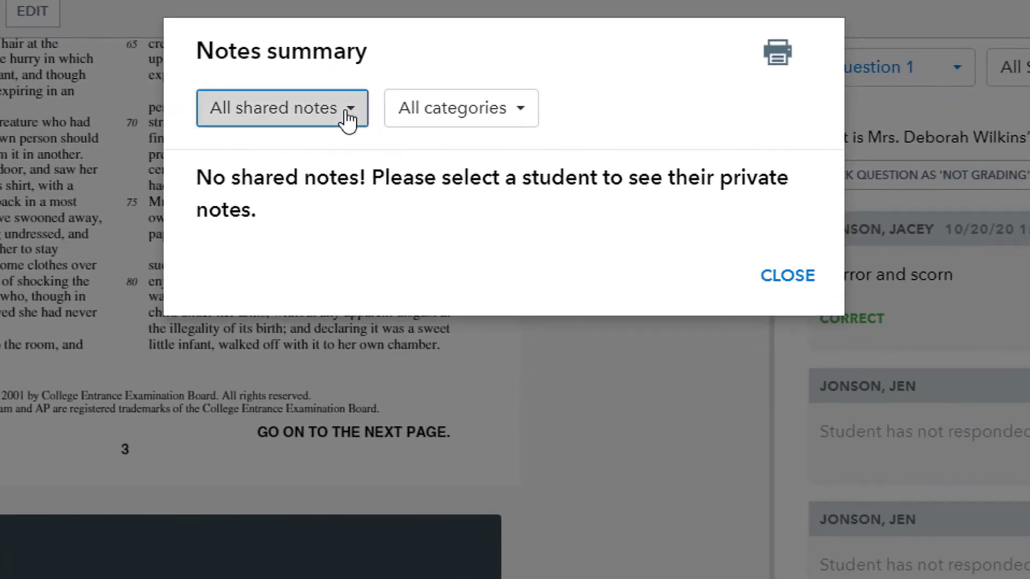
{"action": "left_click", "coordinate": [418, 128]}
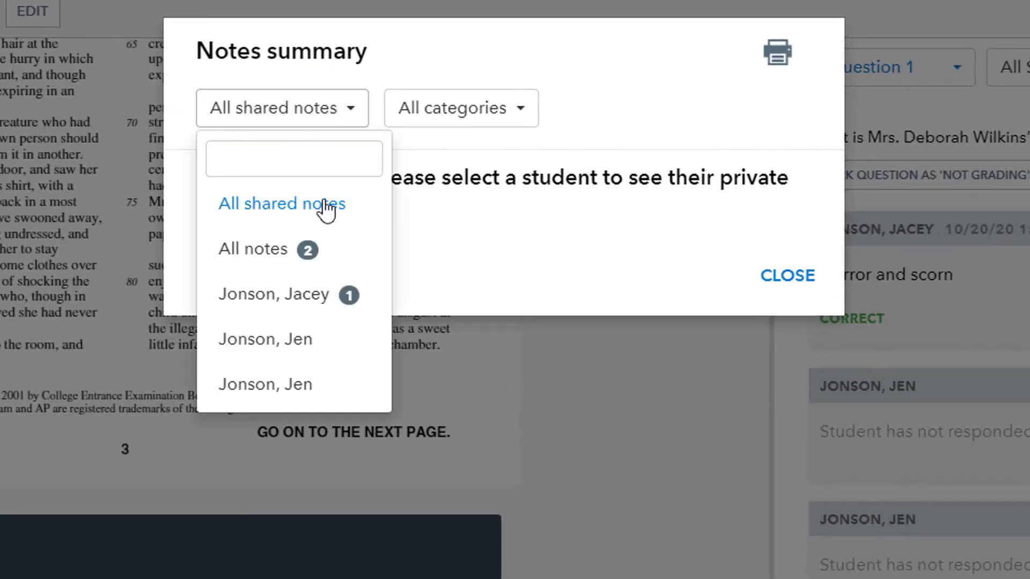
{"action": "left_click", "coordinate": [481, 104]}
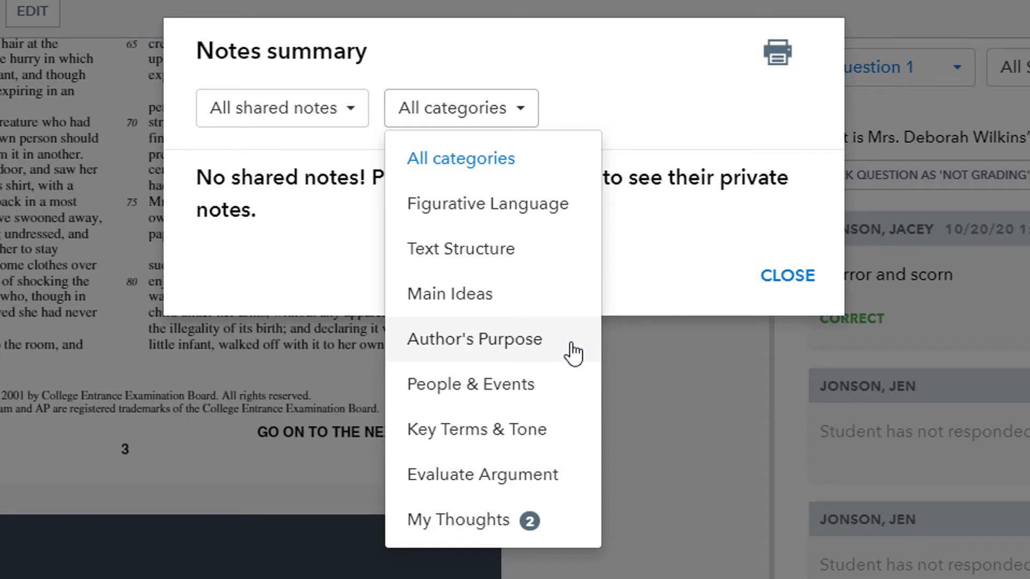
{"action": "left_click", "coordinate": [791, 292]}
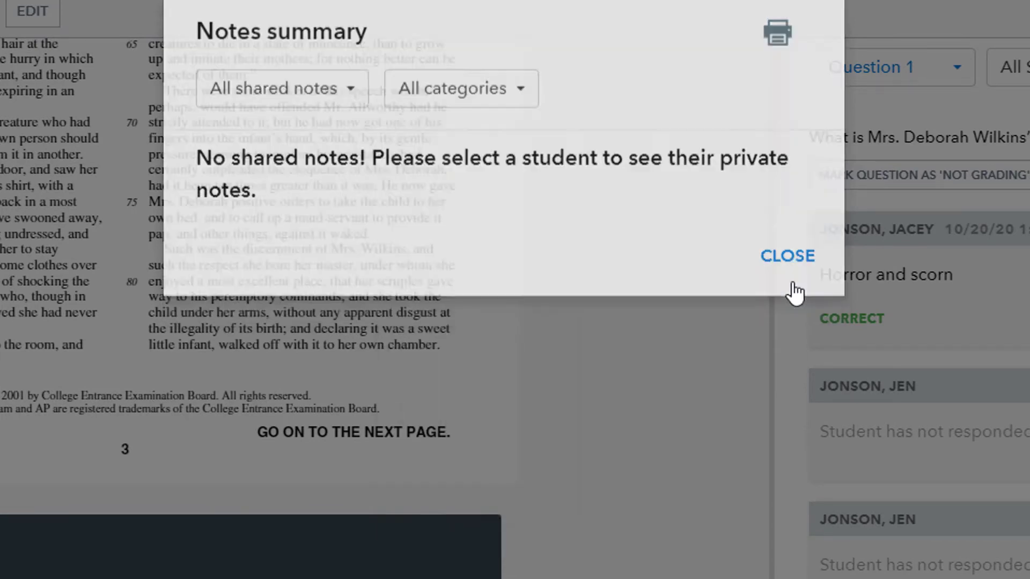
{"action": "left_click", "coordinate": [789, 284]}
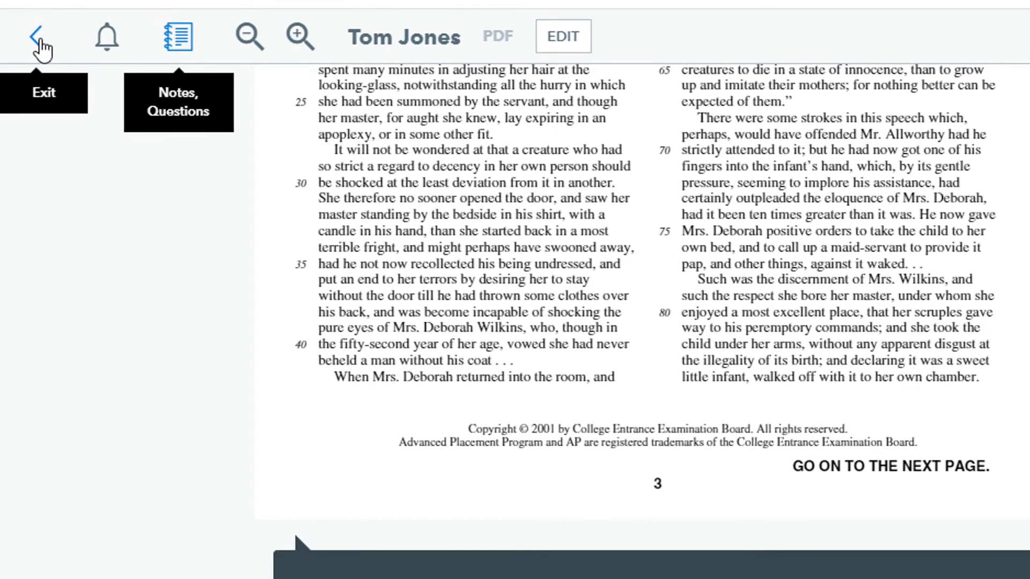
Exit the Tom Jones assignment and open the imported article "Scientists taught a spider how to jump" from My Imports.
{"action": "left_click", "coordinate": [11, 45]}
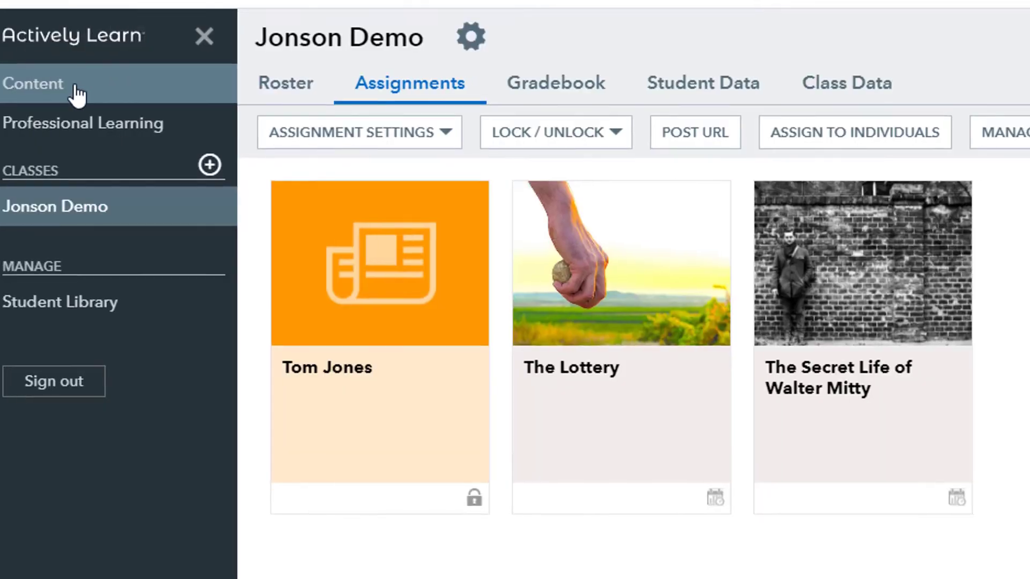
{"action": "left_click", "coordinate": [85, 95]}
{"action": "left_click", "coordinate": [870, 71]}
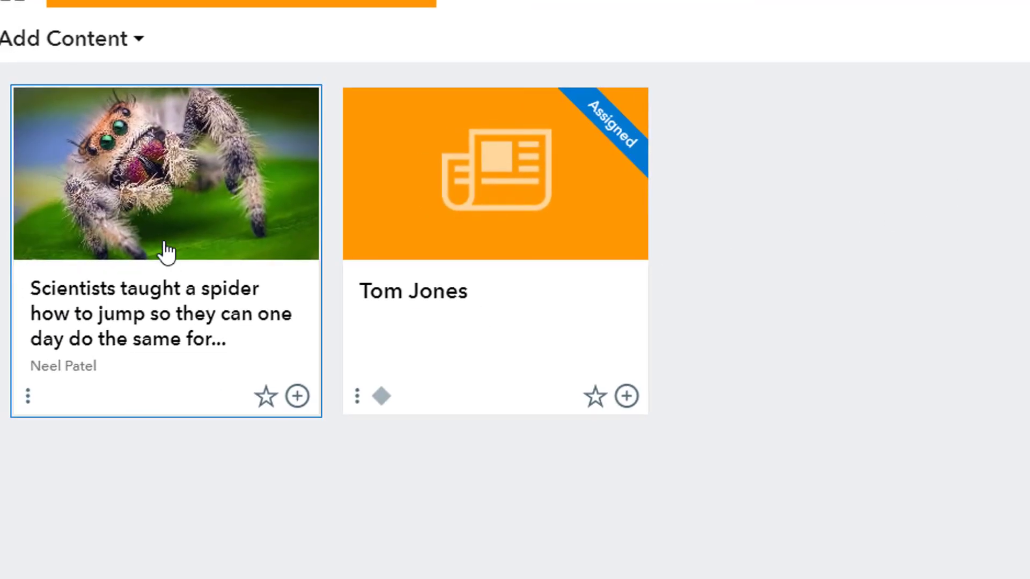
{"action": "left_click", "coordinate": [166, 251]}
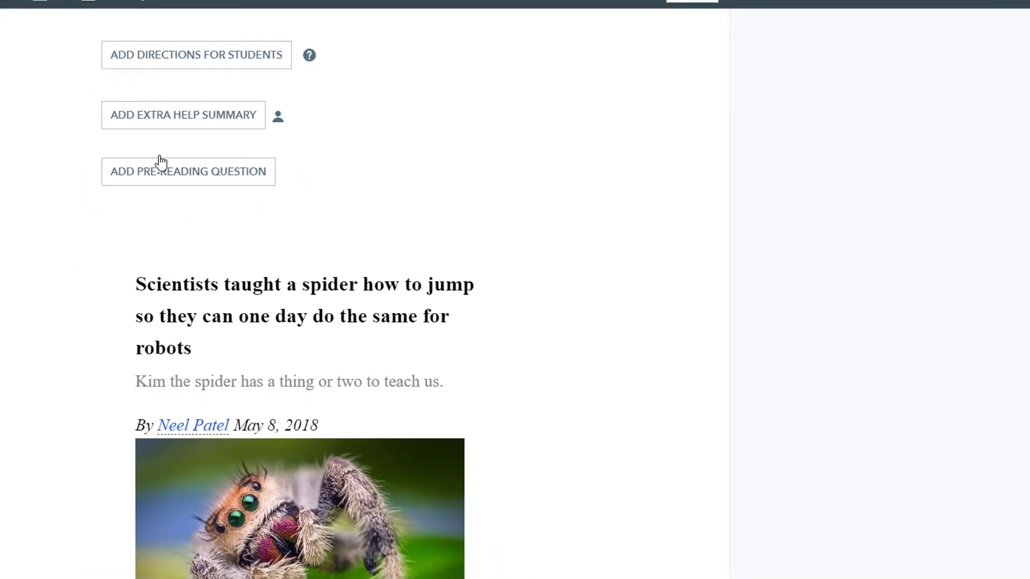
Insert the short-answer question "How does the spider approach long and short jumps differently?" after the paragraph ending "says Garwood.".
{"action": "scroll", "coordinate": [340, 317], "scroll_direction": "down", "scroll_amount": 15}
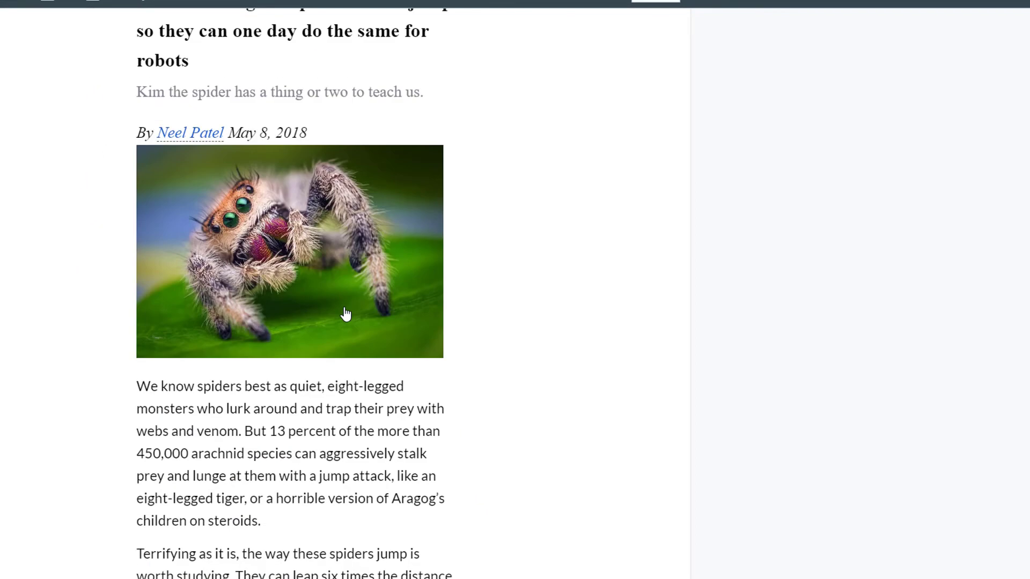
{"action": "left_click_drag", "start_coordinate": [236, 401], "coordinate": [307, 409]}
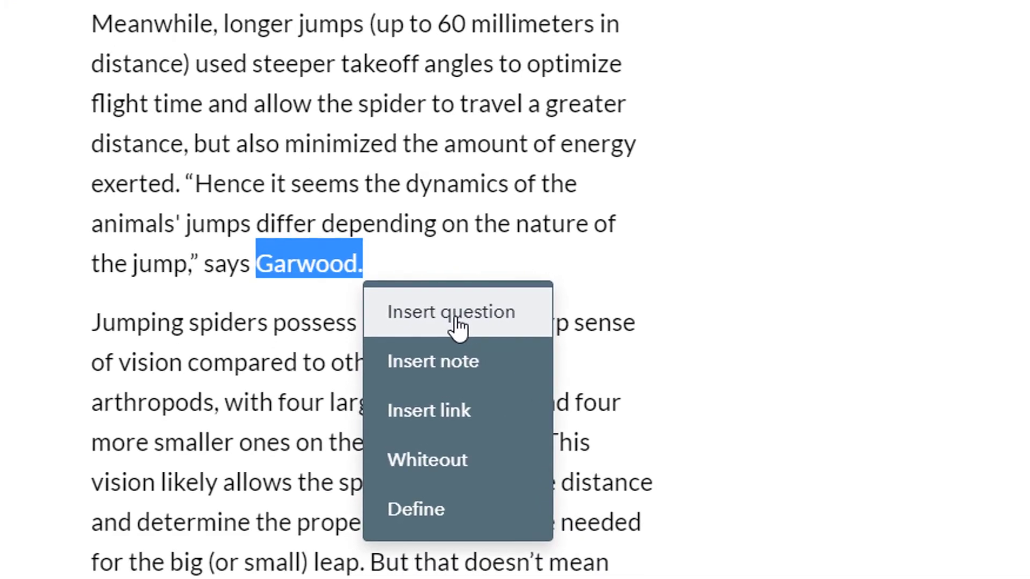
{"action": "left_click", "coordinate": [396, 371]}
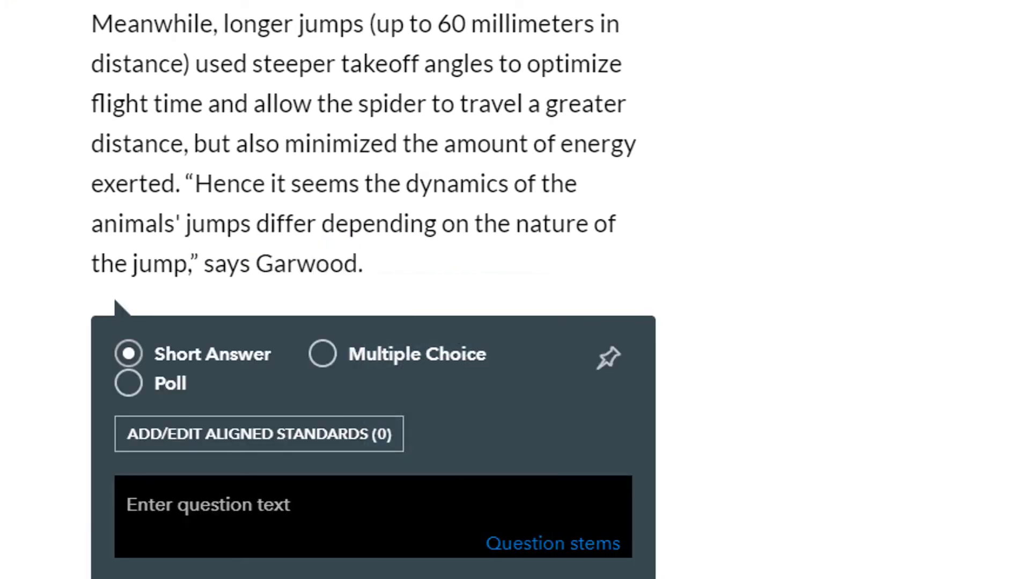
{"action": "type", "text": "How does the spider approach long and short jumps differently?"}
{"action": "left_click", "coordinate": [501, 340]}
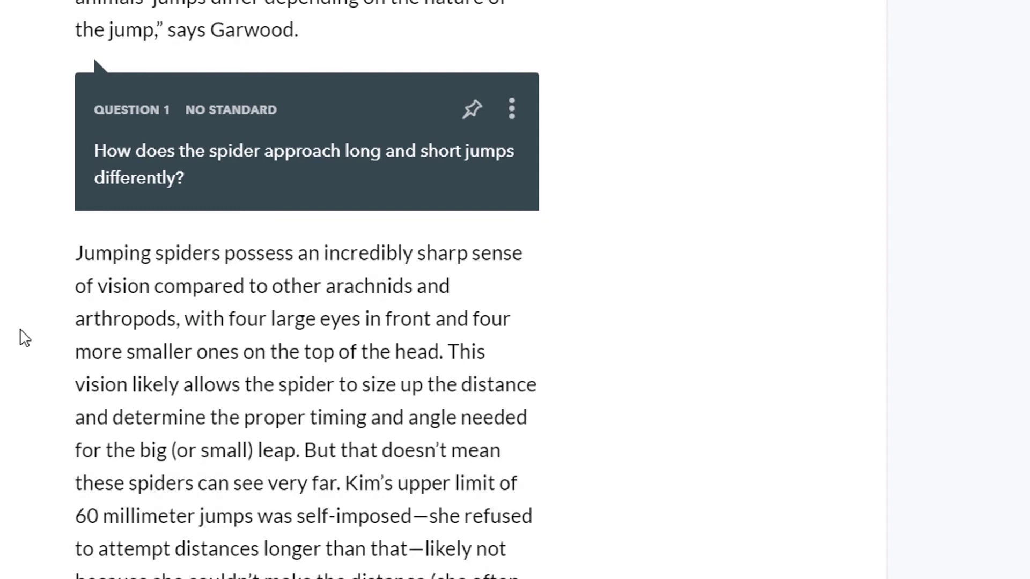
White out the whole paragraph beginning "Jumping spiders possess an incredibly sharp sense of vision" below Question 1.
{"action": "scroll", "coordinate": [21, 338], "scroll_direction": "down", "scroll_amount": 2}
{"action": "left_click_drag", "start_coordinate": [79, 151], "coordinate": [299, 563]}
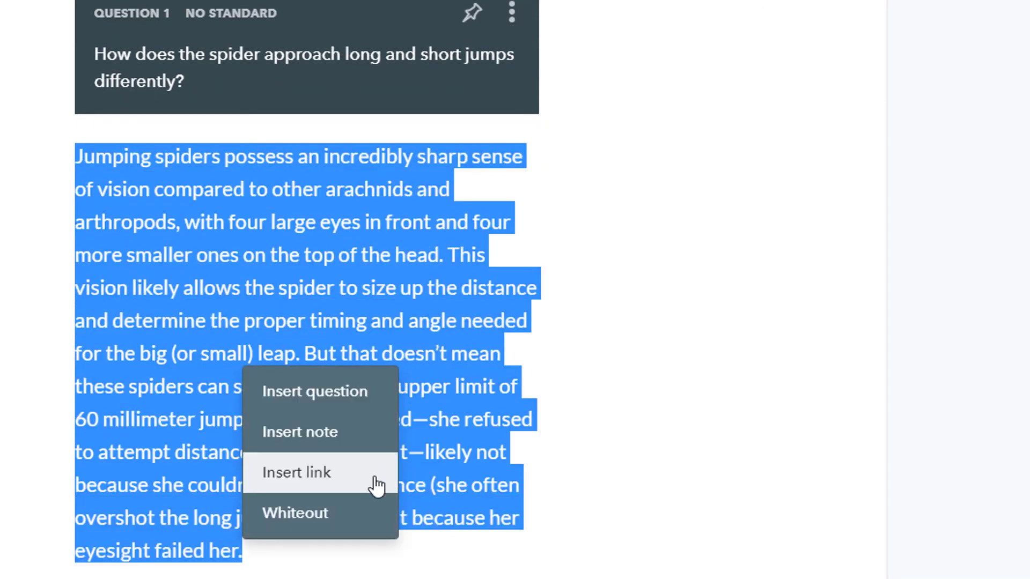
{"action": "left_click", "coordinate": [372, 516]}
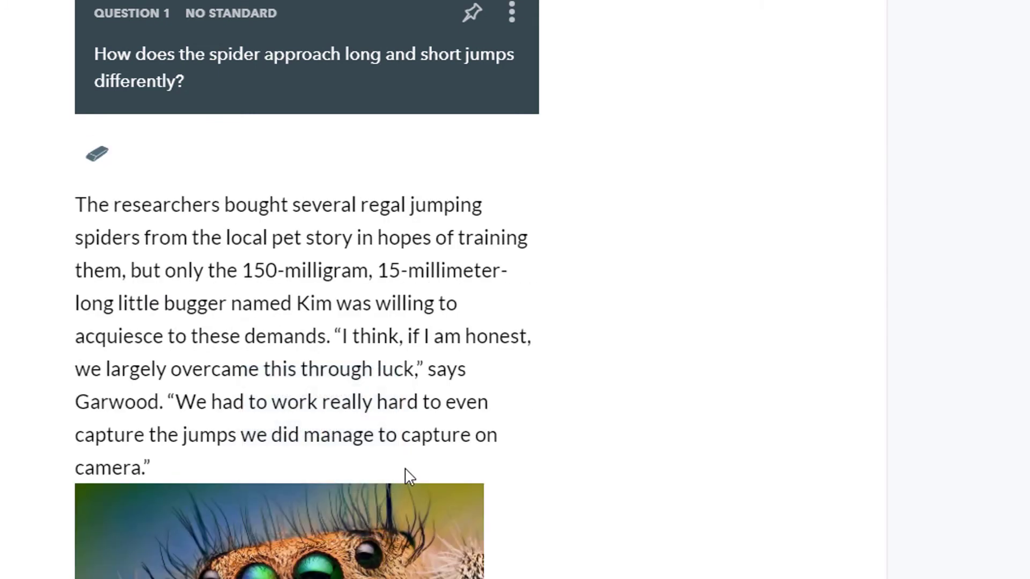
Restore the whited-out paragraph below Question 1.
{"action": "mouse_move", "coordinate": [99, 161]}
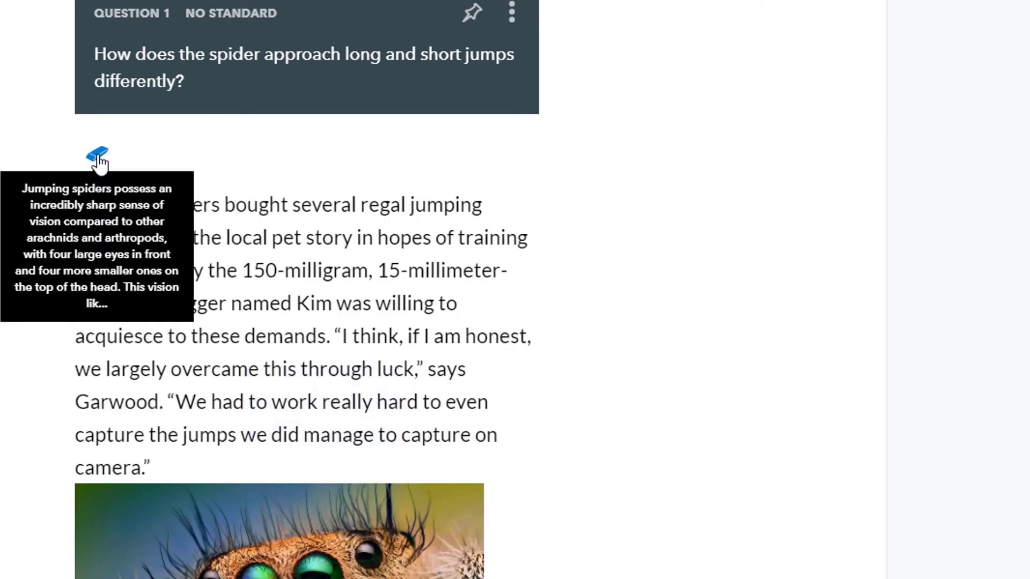
{"action": "left_click", "coordinate": [99, 158]}
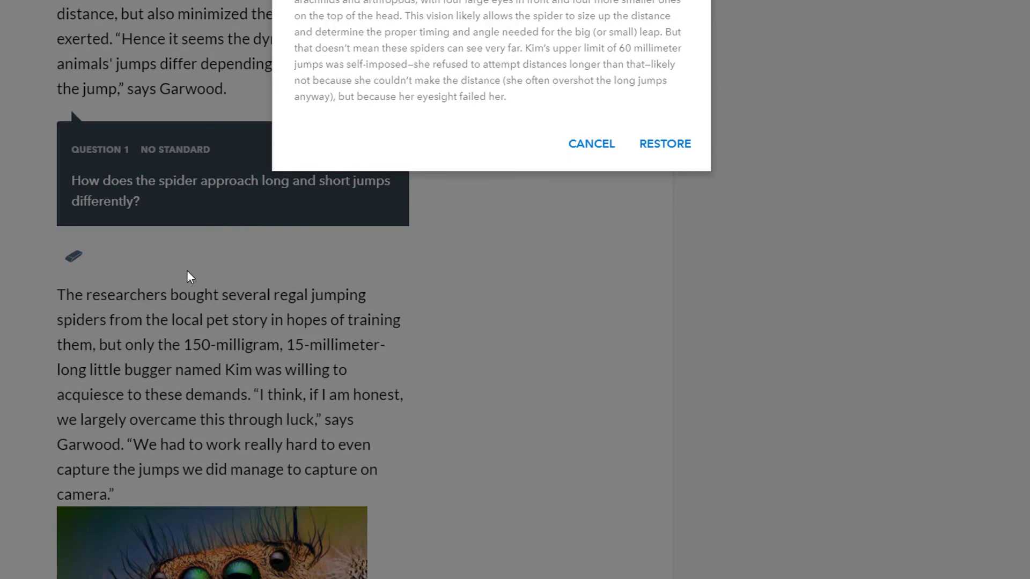
{"action": "left_click", "coordinate": [683, 144]}
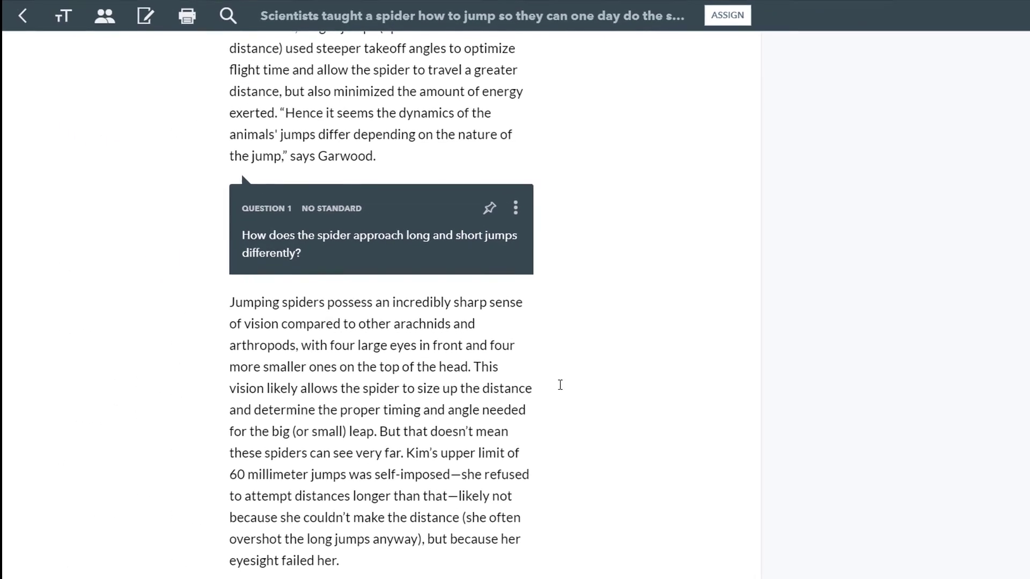
Exit the spider article and display the content in My Workspace.
{"action": "left_click", "coordinate": [27, 15]}
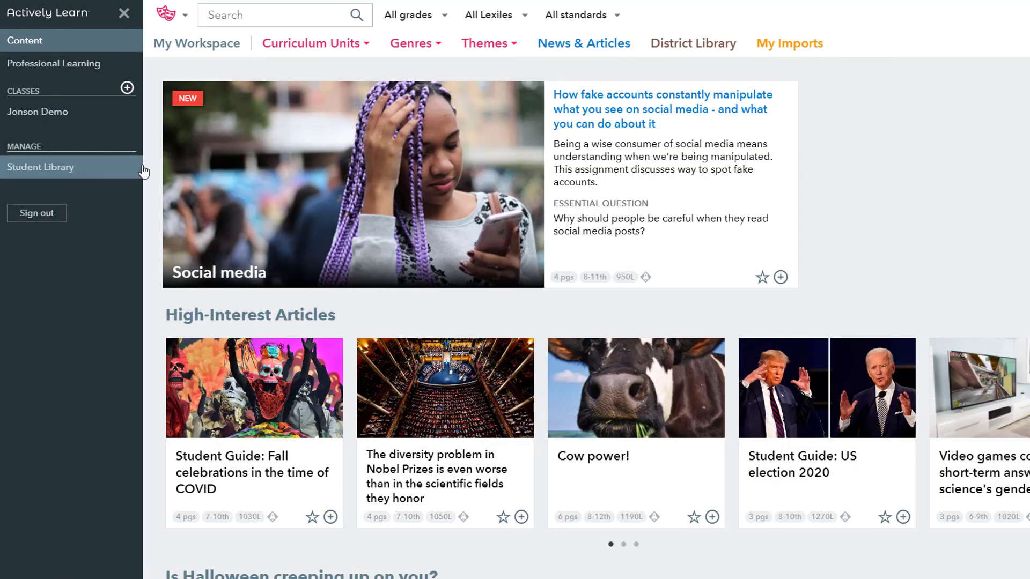
{"action": "left_click", "coordinate": [212, 43]}
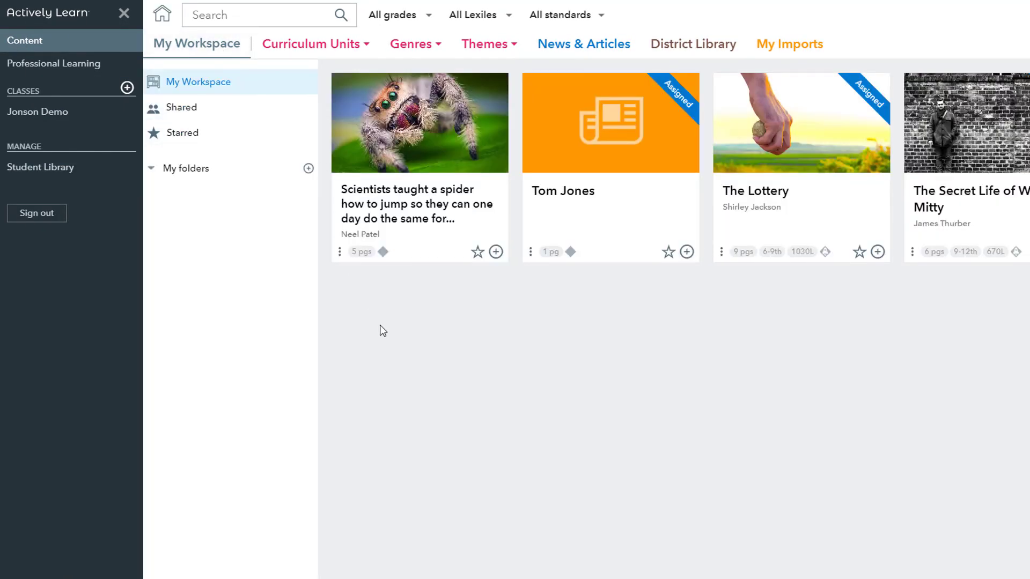